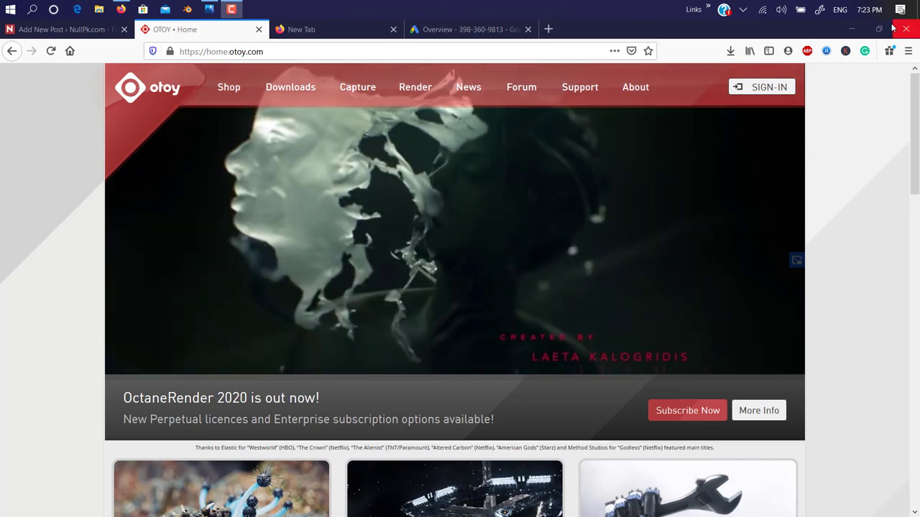
Sign in to the OTOY account and open the Shop's OctaneRender Enterprise Subscriptions page
click(737, 89)
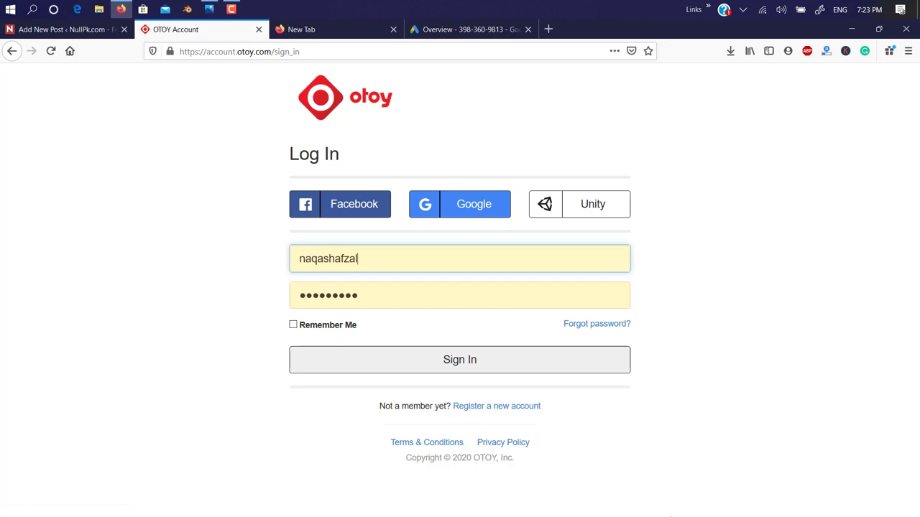
click(457, 368)
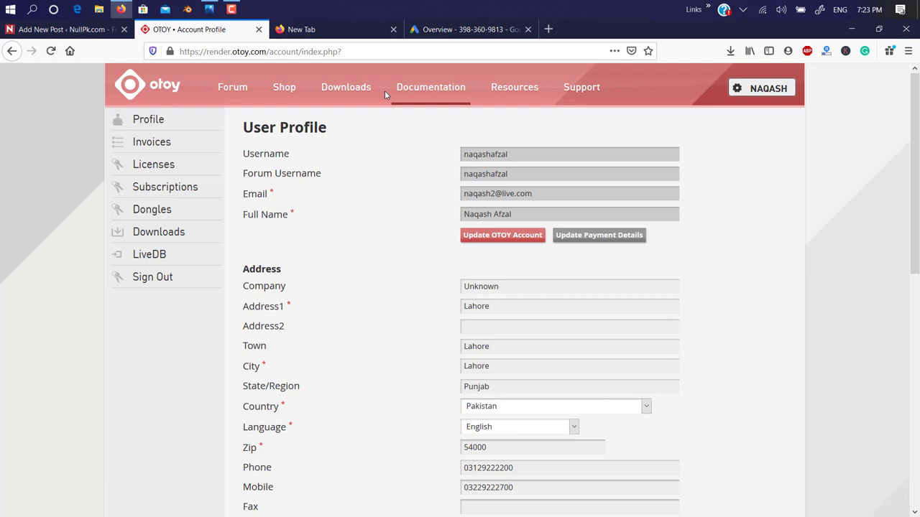
click(285, 91)
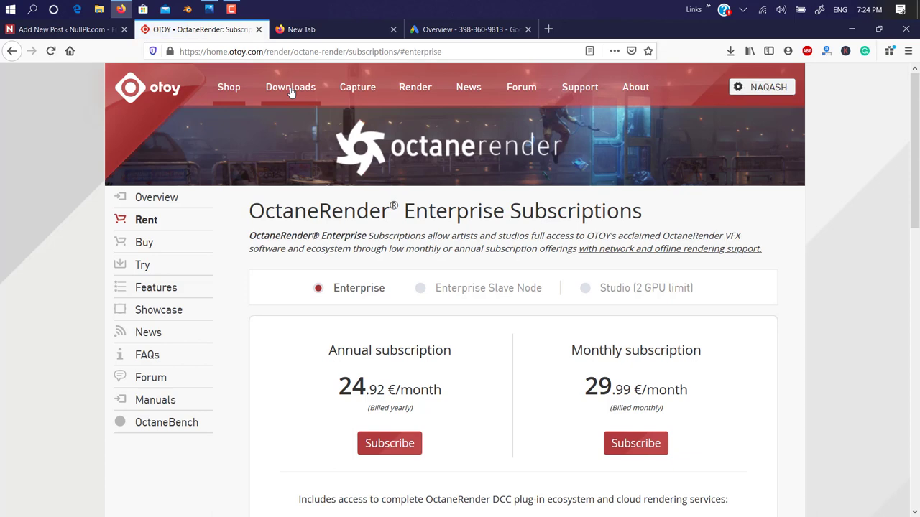
scroll(290, 91, down, 3)
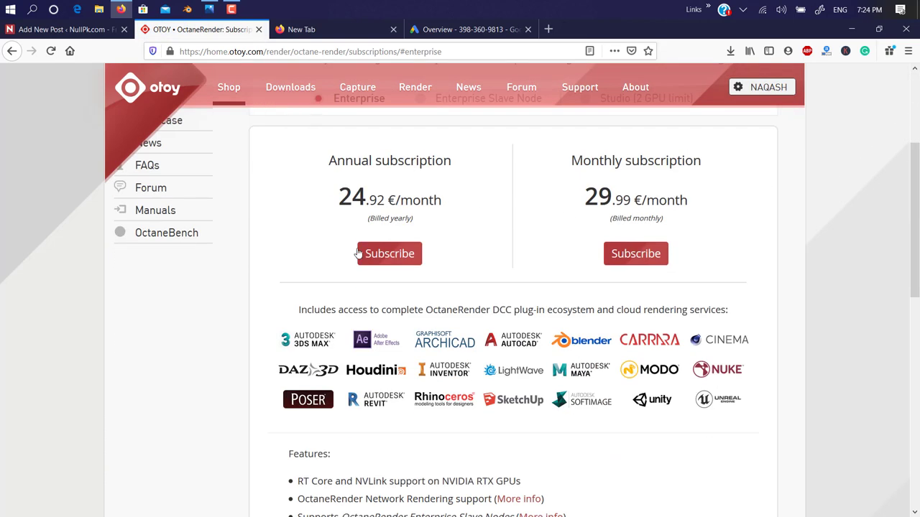
scroll(352, 253, up, 3)
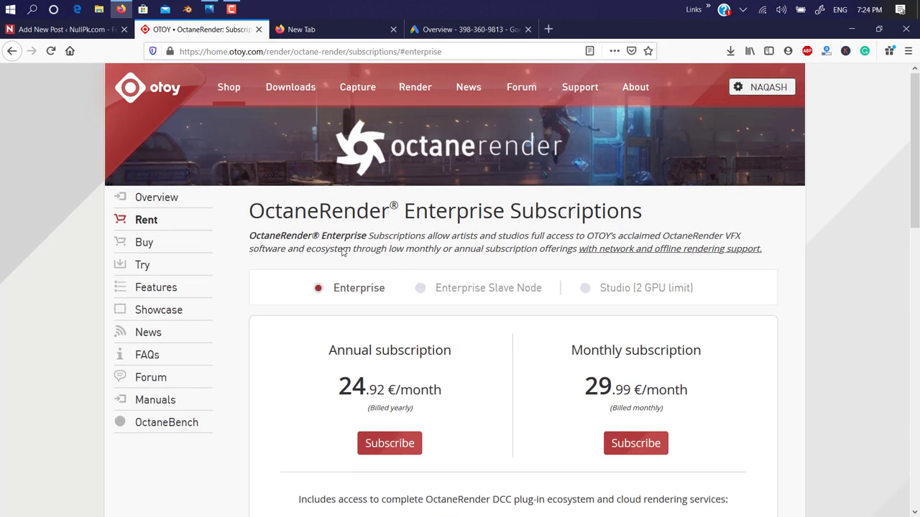
Apply for the OctaneRender Prime free tier from the Try page after reviewing its details
click(142, 266)
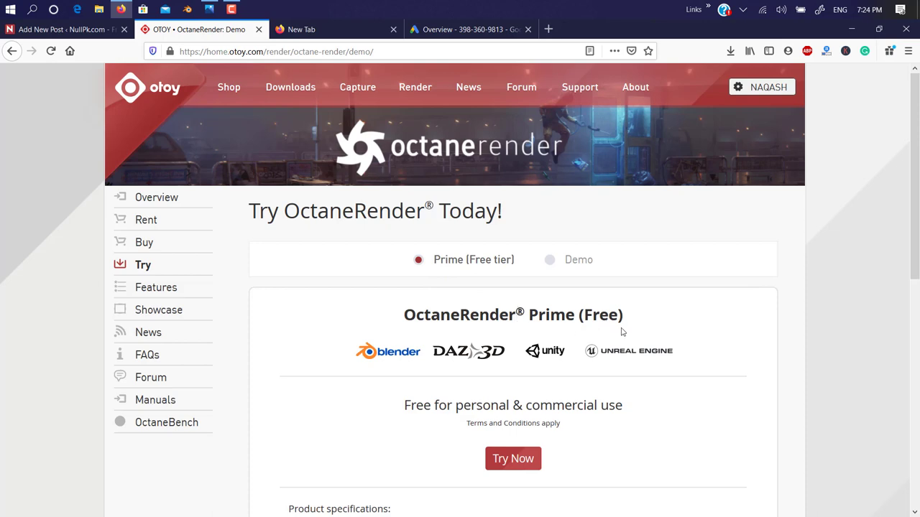
scroll(409, 302, down, 2)
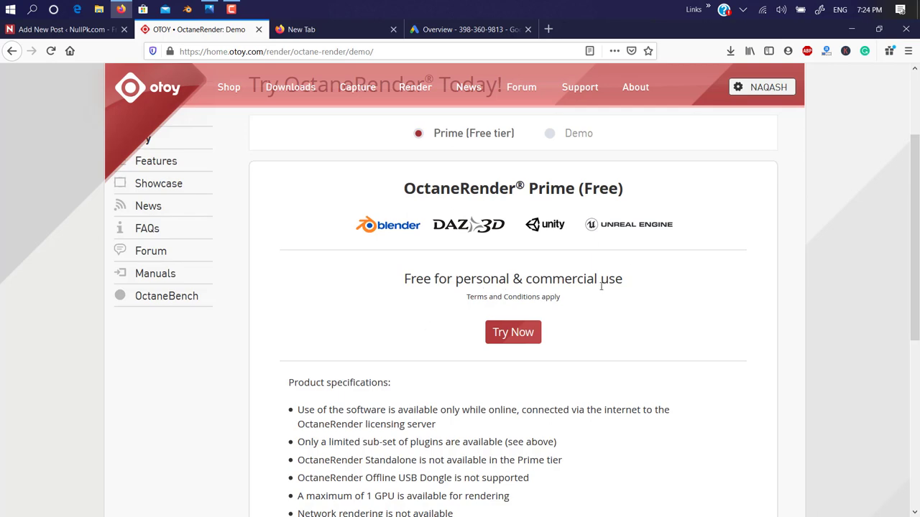
scroll(115, 488, down, 3)
scroll(240, 412, up, 2)
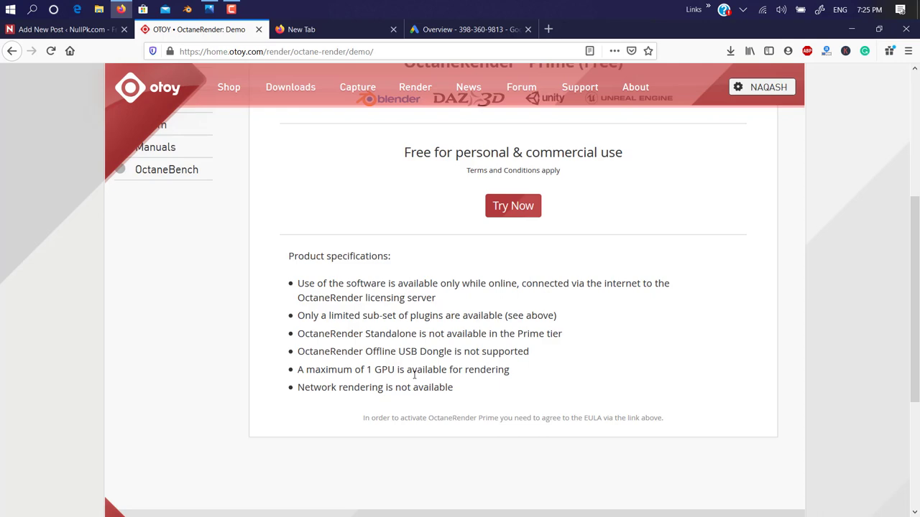
scroll(415, 375, up, 1)
scroll(414, 375, down, 5)
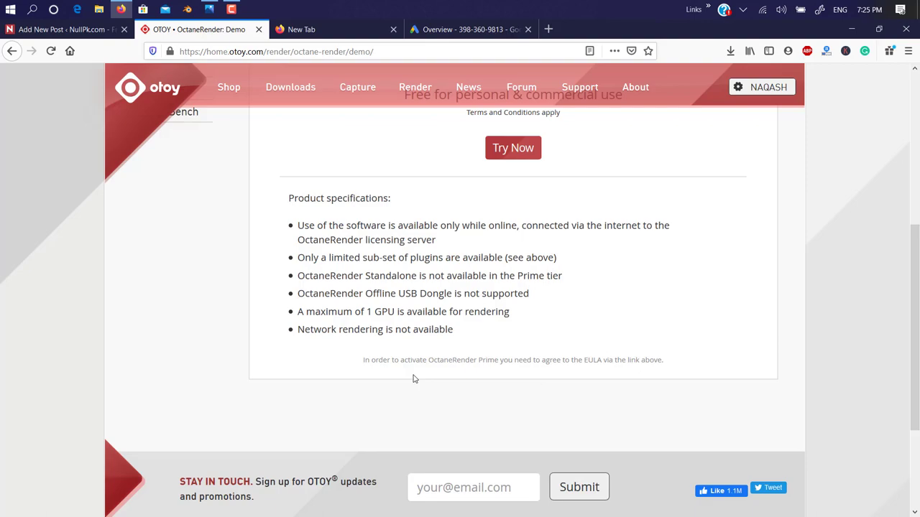
scroll(451, 198, up, 10)
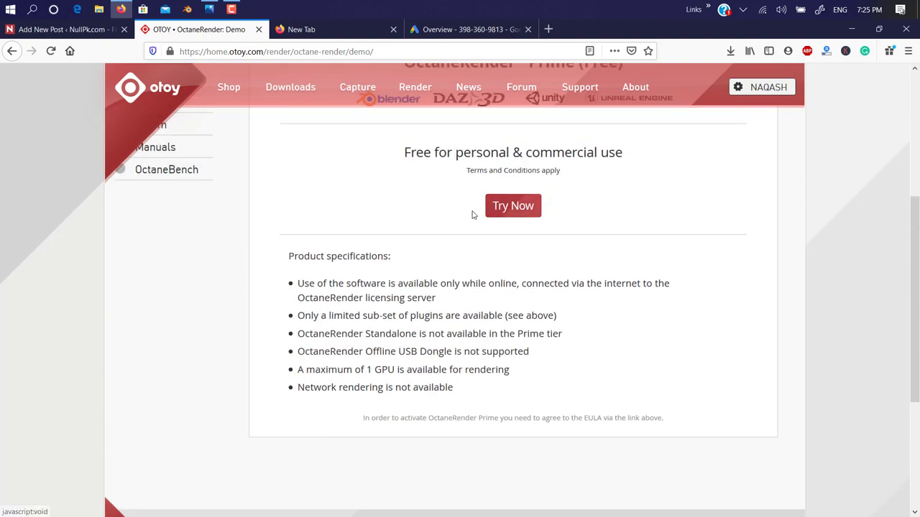
scroll(445, 230, down, 4)
scroll(424, 240, up, 4)
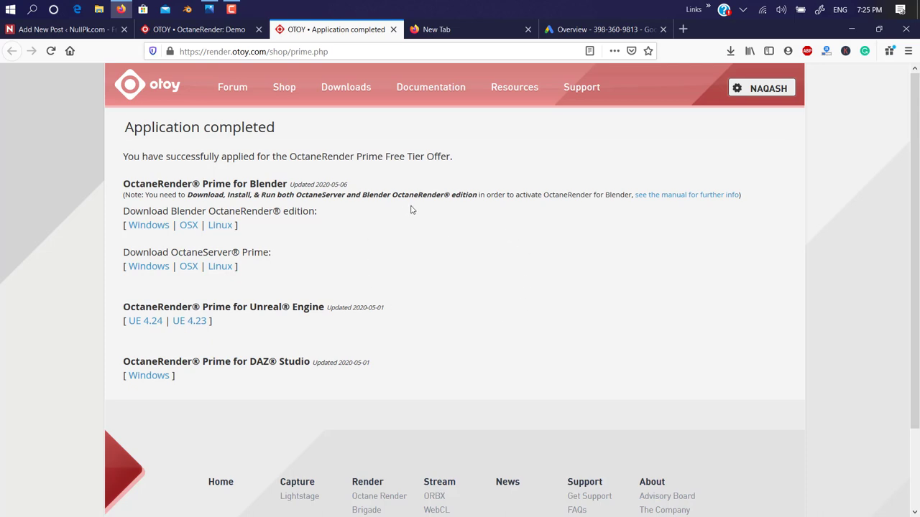
click(225, 32)
click(316, 29)
Search the Start menu for 'octa' and launch Blender Octane Edition
key(super)
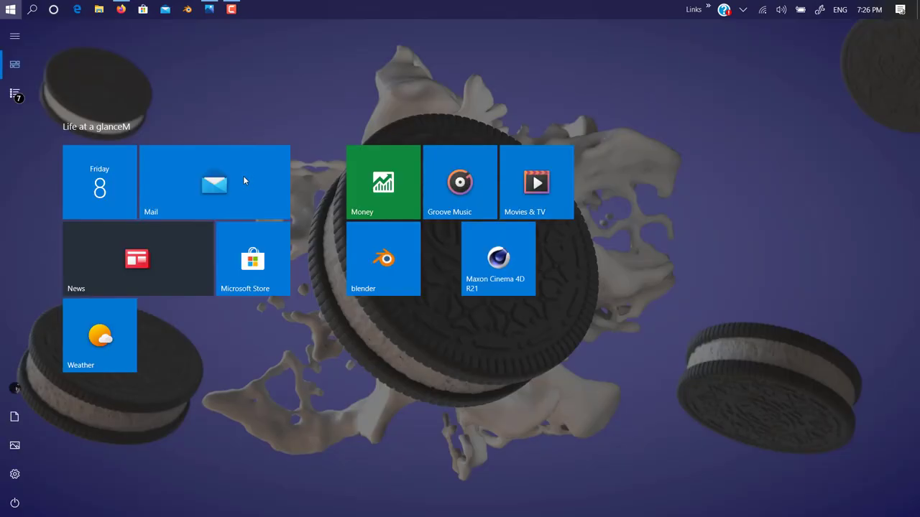
text(oc)
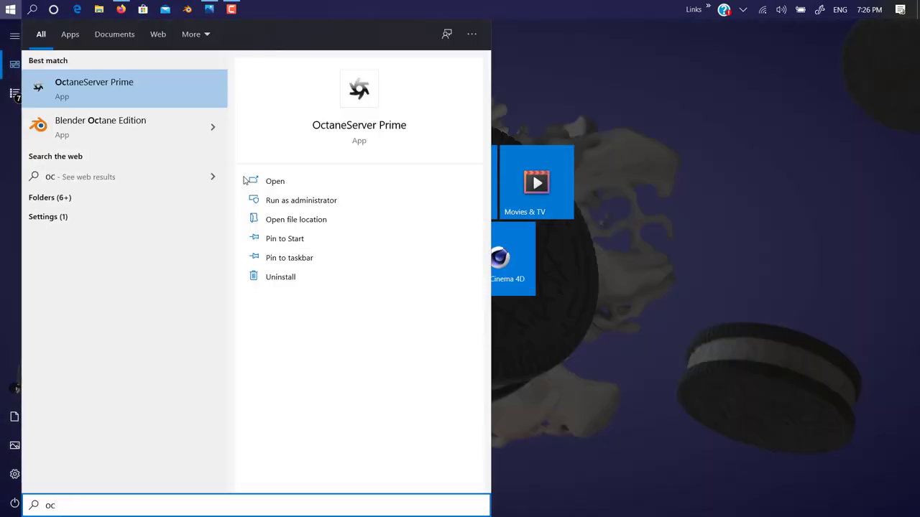
key(Down)
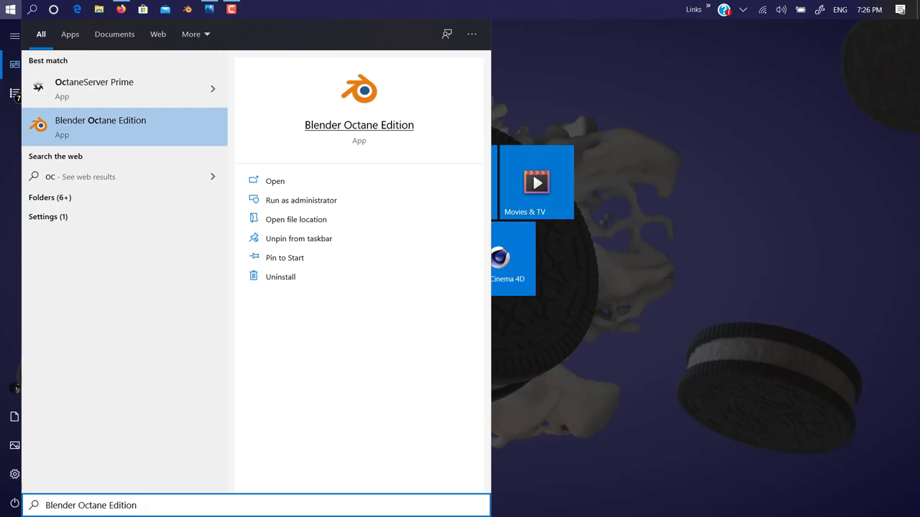
key(Escape)
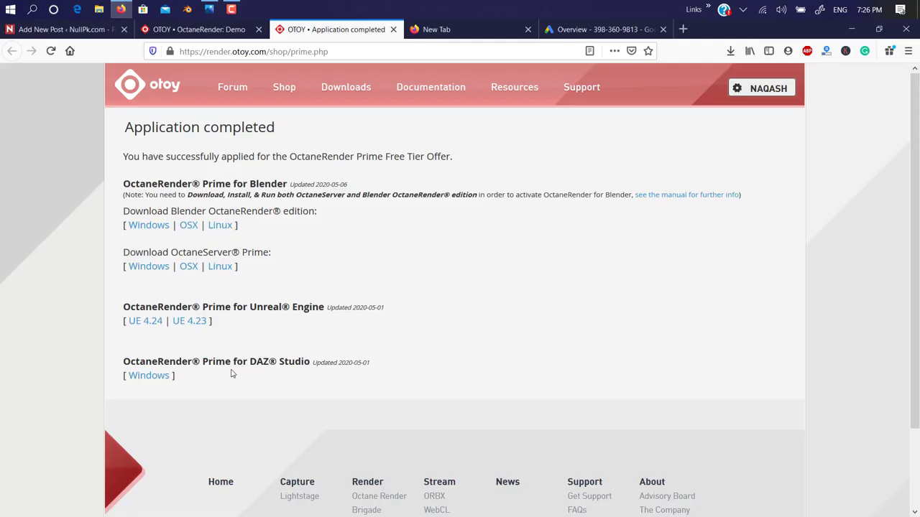
click(149, 225)
click(128, 7)
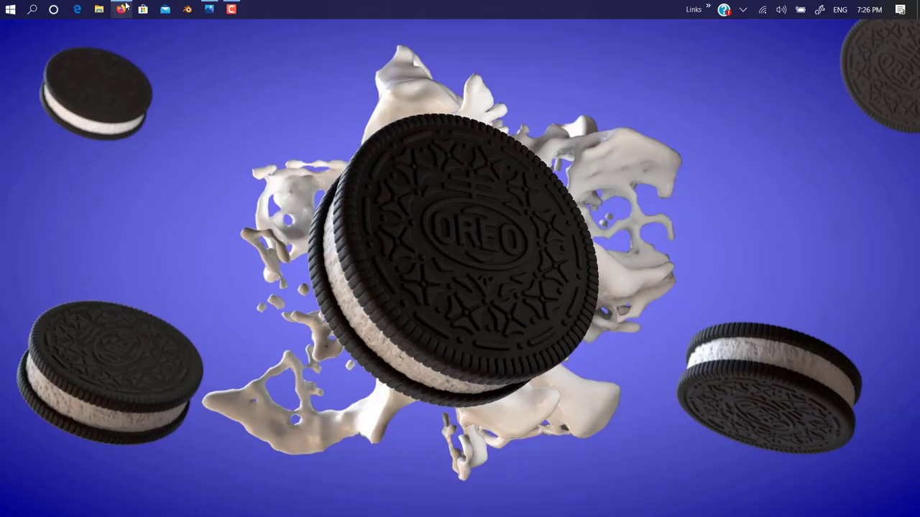
key(super)
text(octa)
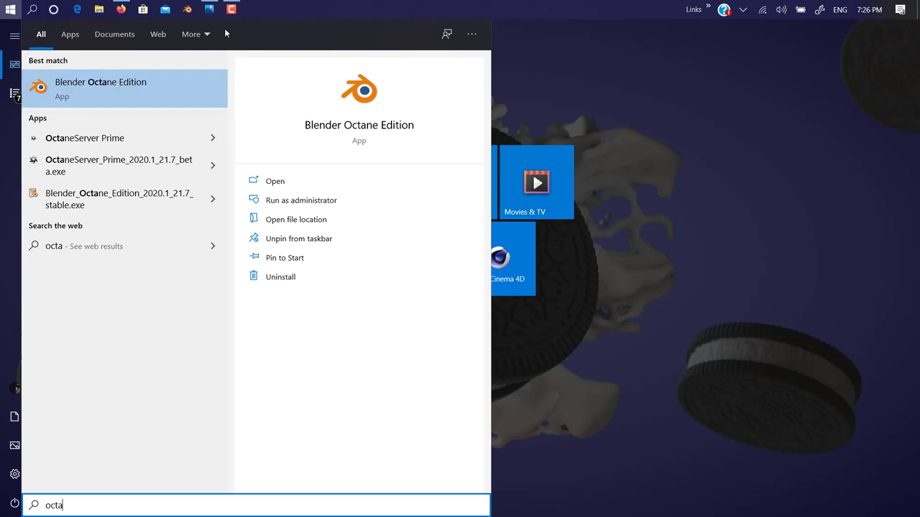
click(224, 91)
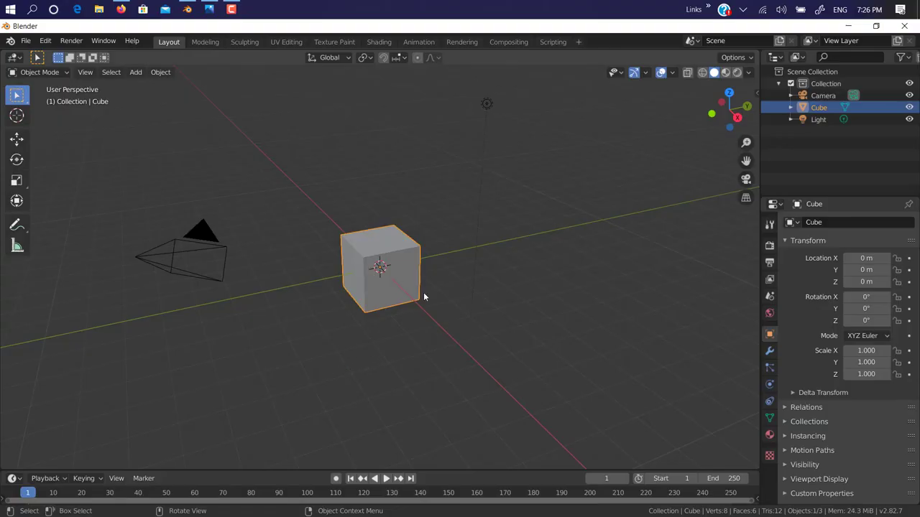
Delete the default cube and look at the render engine list in Render properties
click(424, 296)
click(358, 237)
key(Delete)
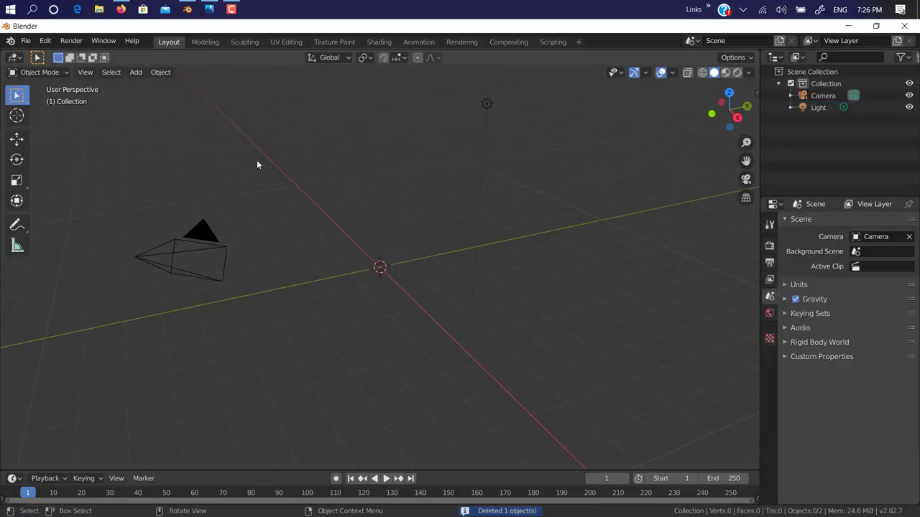
click(770, 225)
click(769, 245)
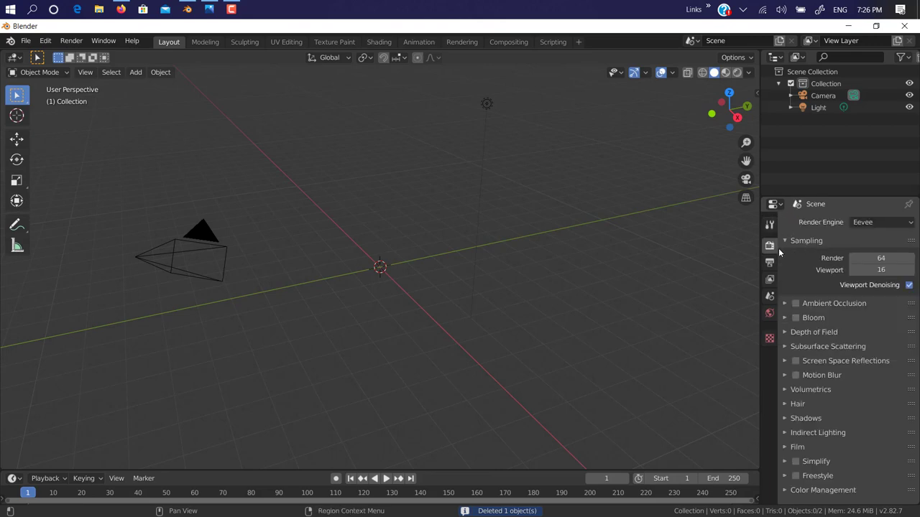
click(869, 225)
click(871, 230)
click(871, 230)
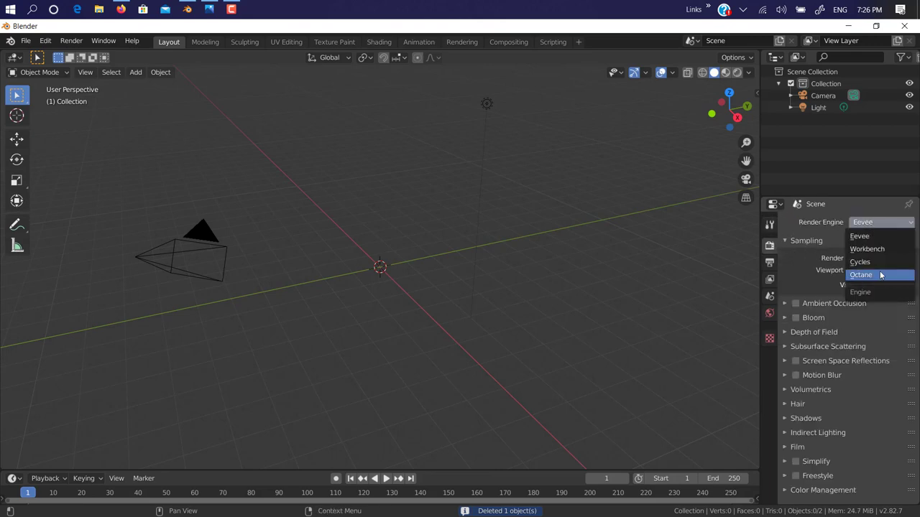
Search 'octan' in Preferences Add-ons to confirm the OctaneRender Engine add-on is enabled
click(44, 41)
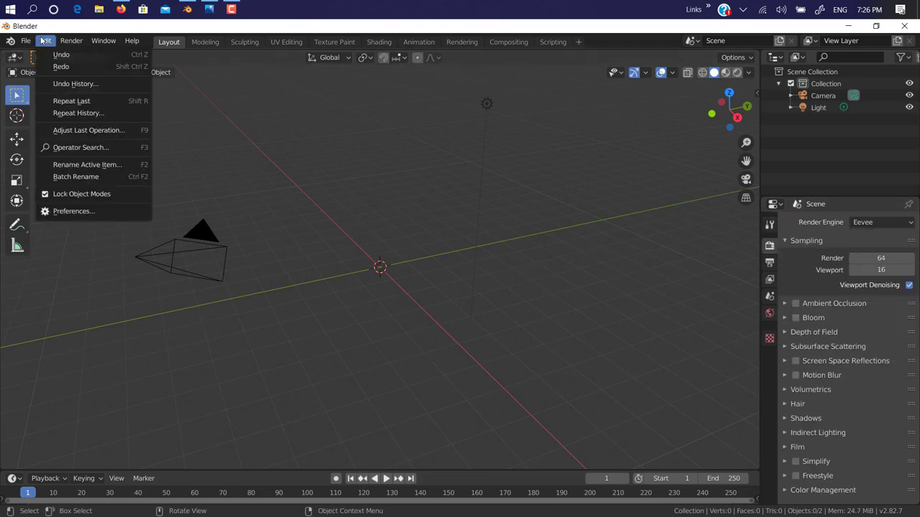
click(95, 210)
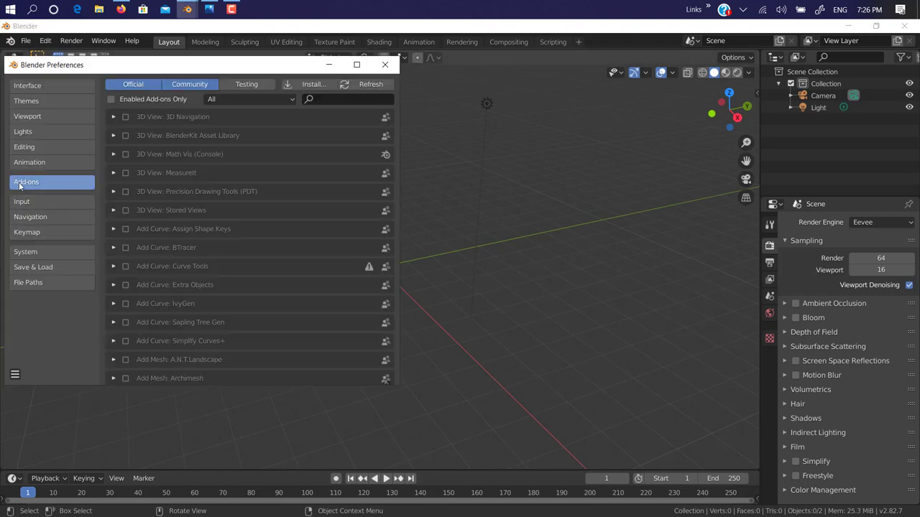
click(329, 101)
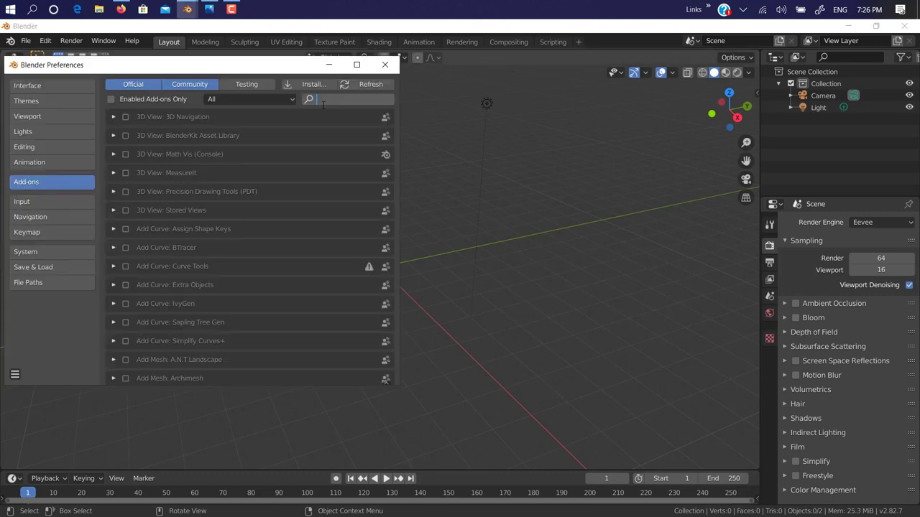
text(octan)
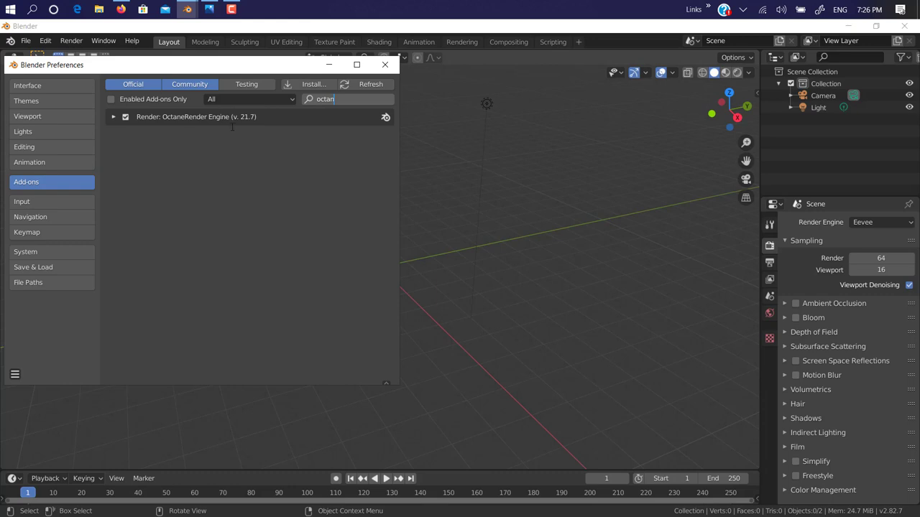
click(385, 64)
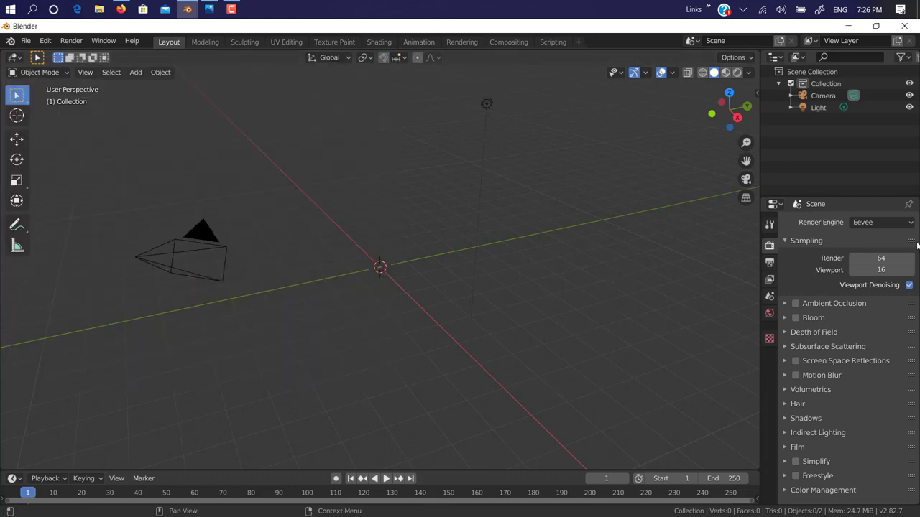
click(884, 218)
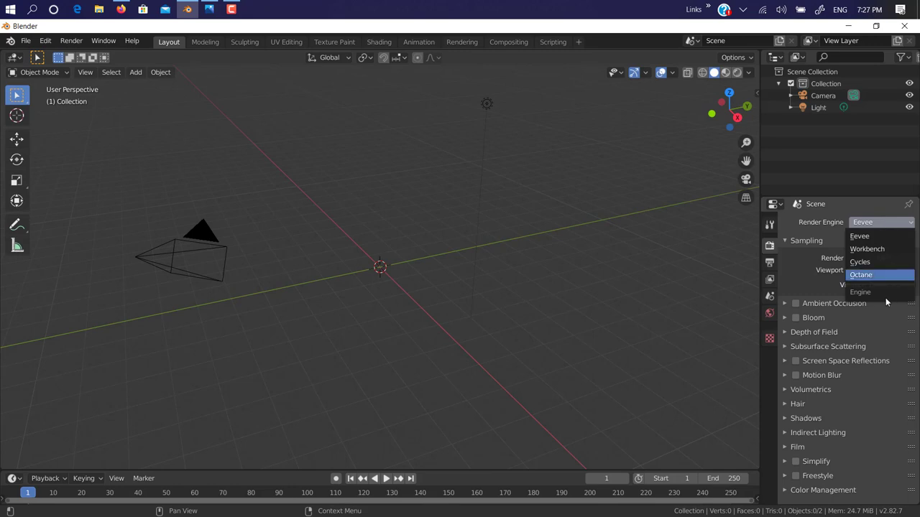
Set the render engine to Octane and add a plane scaled up larger
click(861, 275)
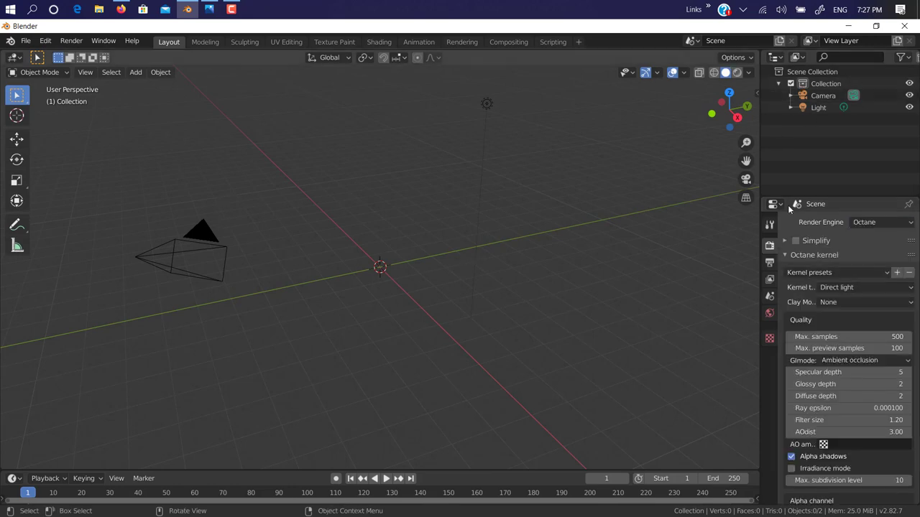
click(880, 222)
key(shift+a)
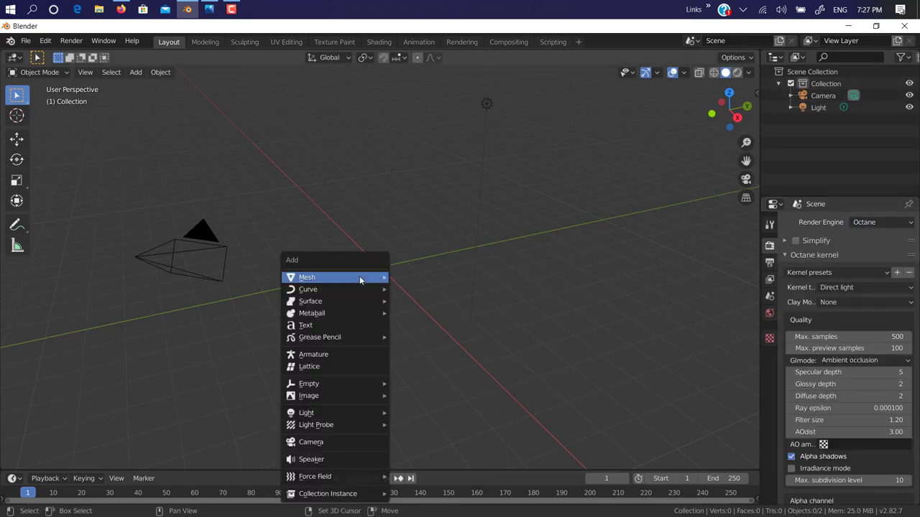
key(Escape)
key(shift+a)
mouse_move(384, 266)
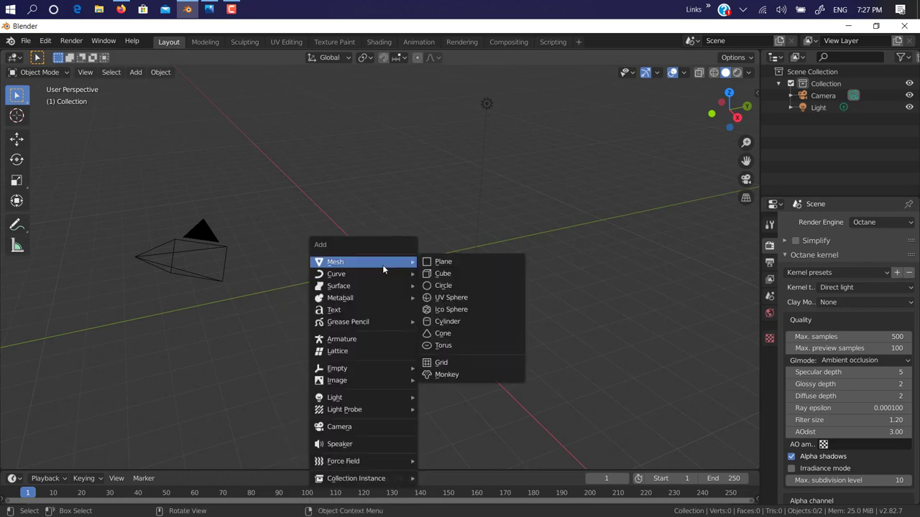
click(474, 263)
key(s)
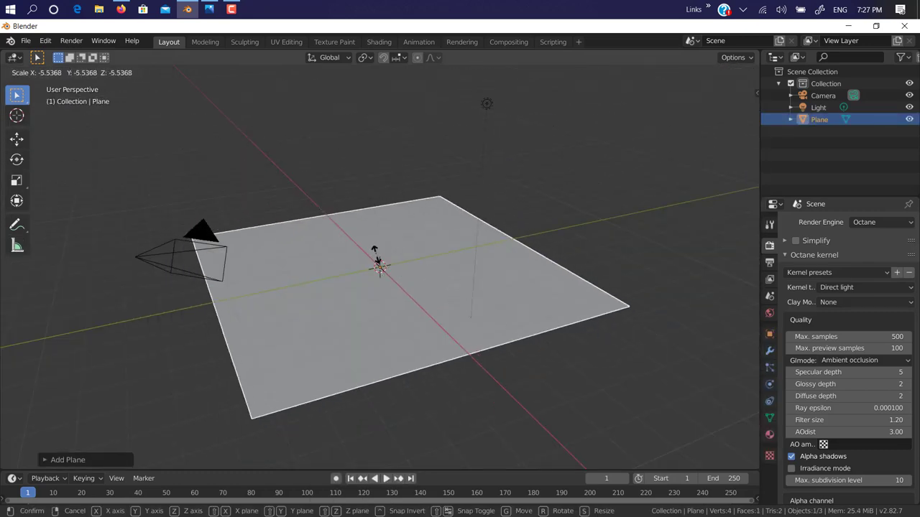
click(403, 262)
Add a Suzanne monkey head and raise it along Z to float above the plane
key(shift+a)
mouse_move(426, 263)
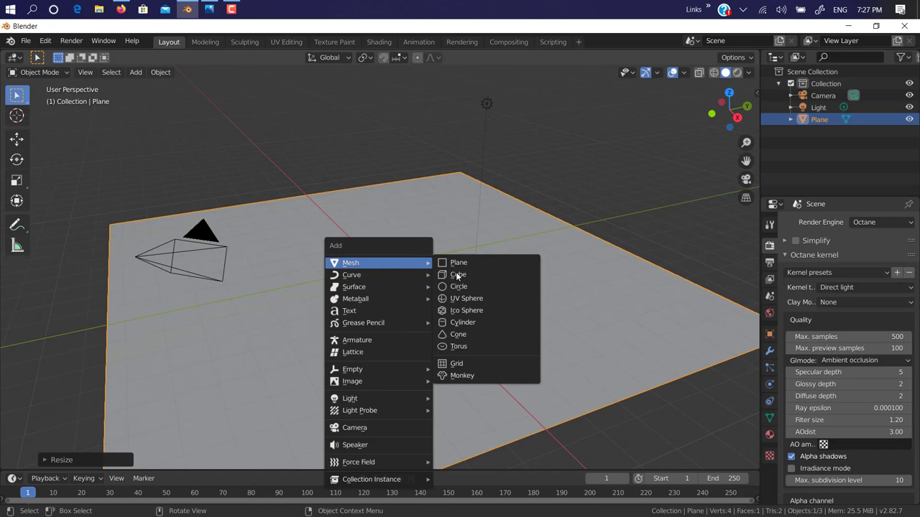
click(456, 376)
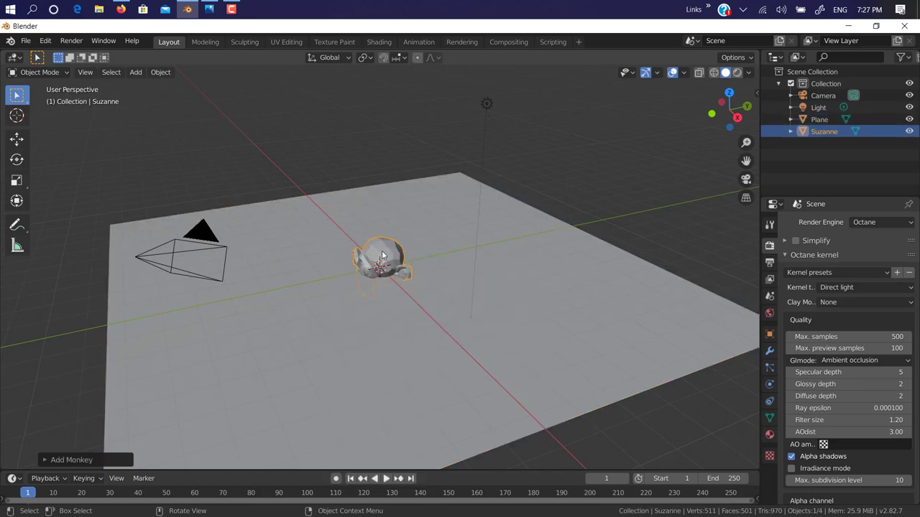
key(g)
key(z)
click(392, 201)
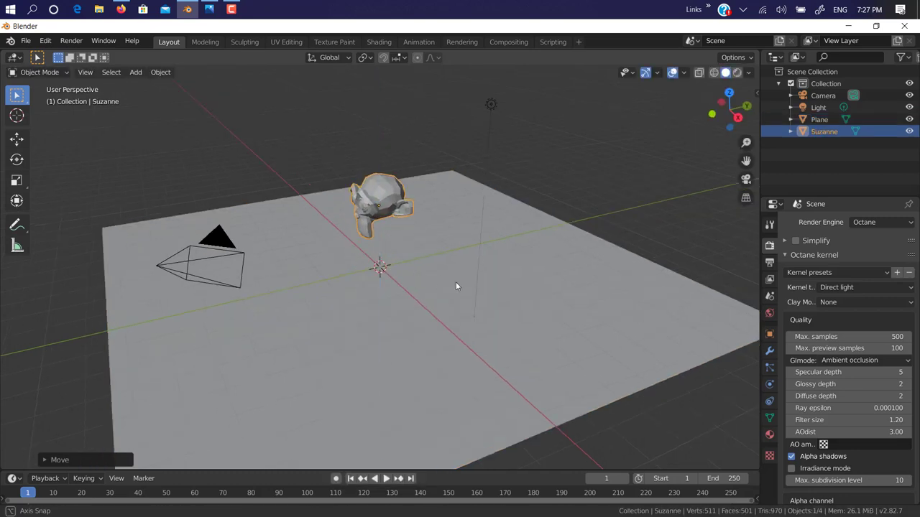
middle_drag(456, 282, 531, 272)
scroll(417, 180, up, 3)
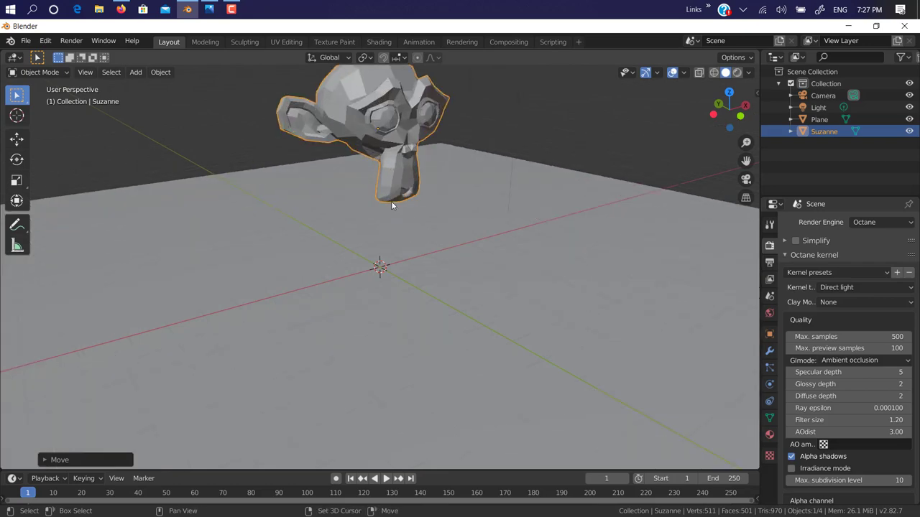
shift+middle_drag(391, 202, 419, 282)
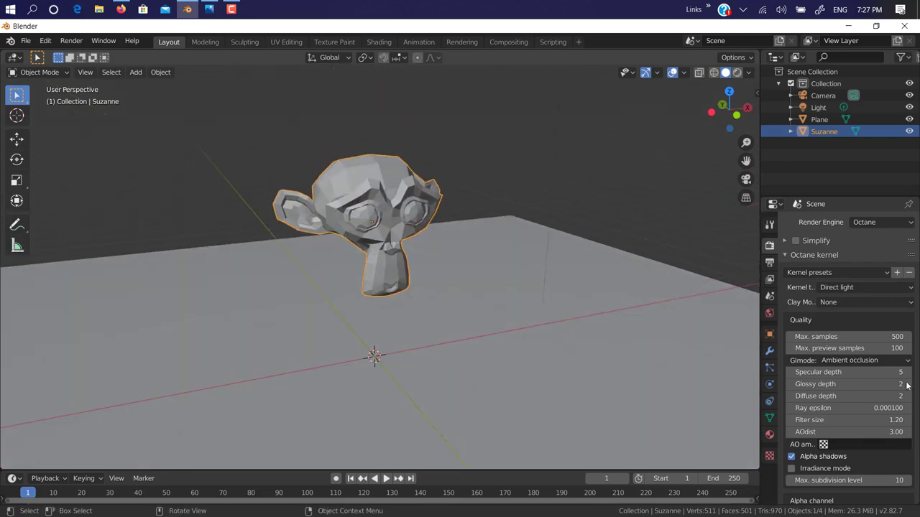
Add a Subdivision Surface modifier to Suzanne
click(769, 351)
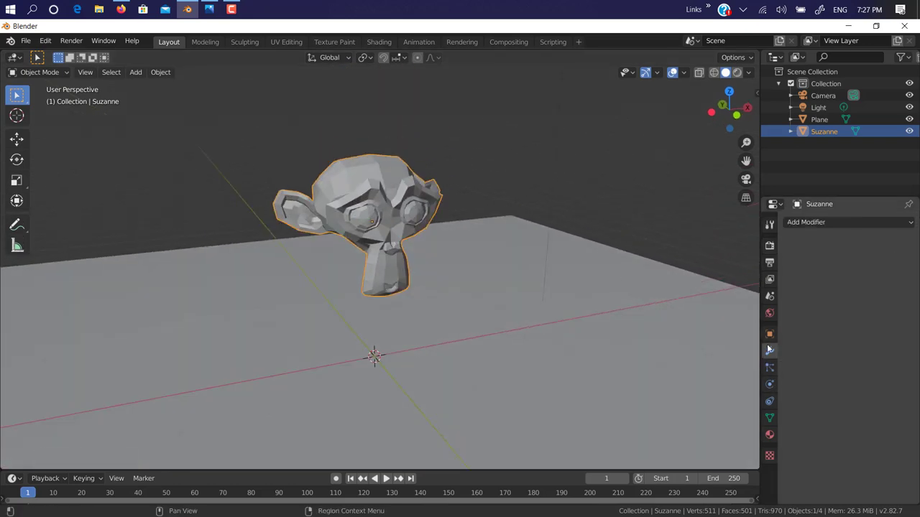
click(848, 219)
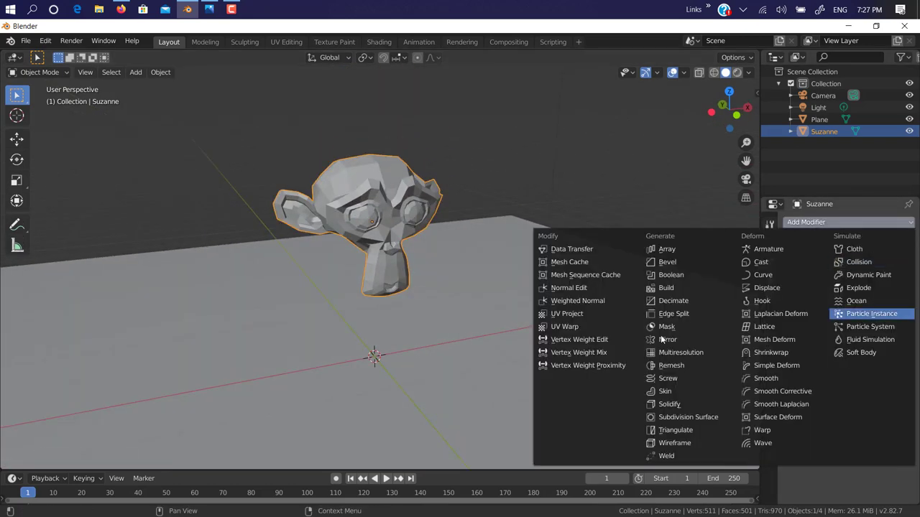
click(689, 417)
click(769, 225)
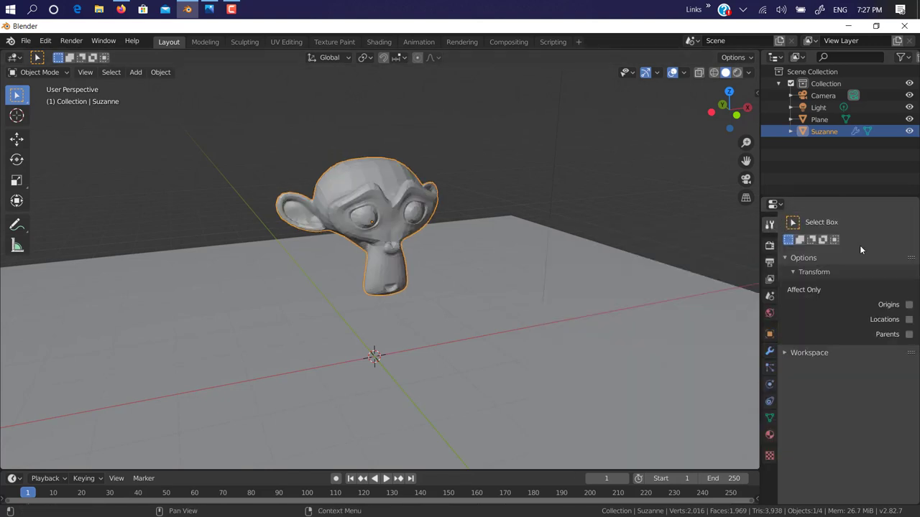
Set Suzanne's viewport subdivisions to 2 and widen the properties and outliner panels
click(770, 350)
click(839, 314)
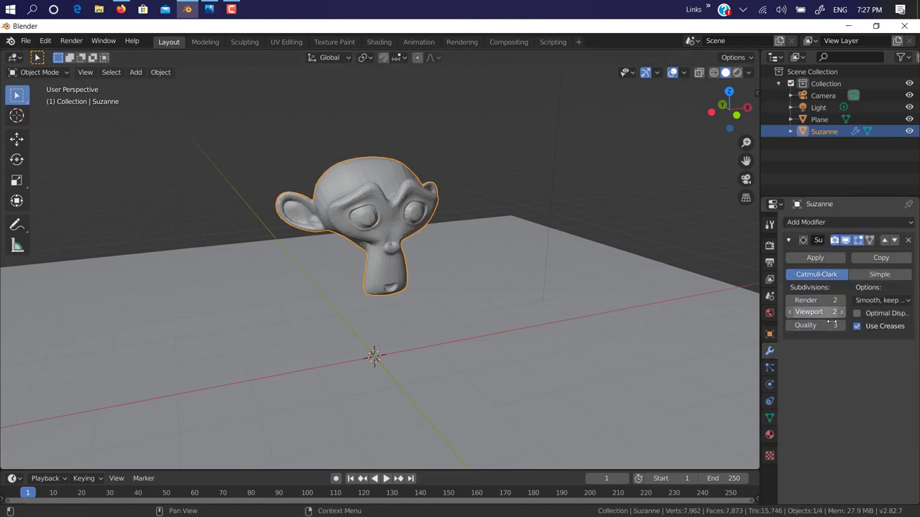
click(770, 225)
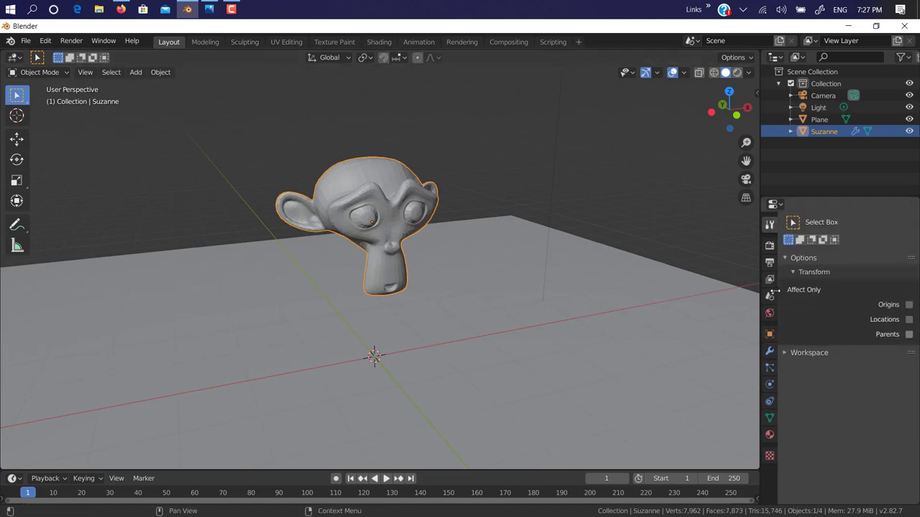
click(770, 245)
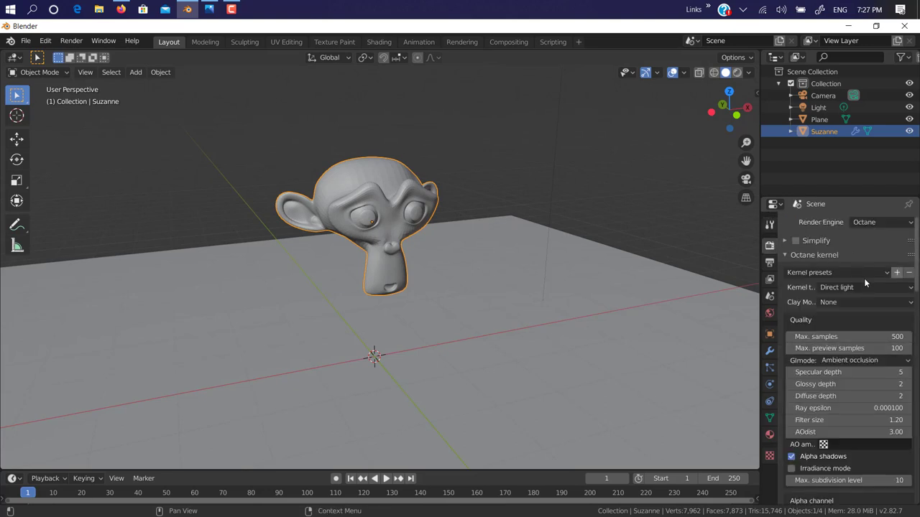
scroll(863, 251, down, 3)
scroll(874, 337, up, 3)
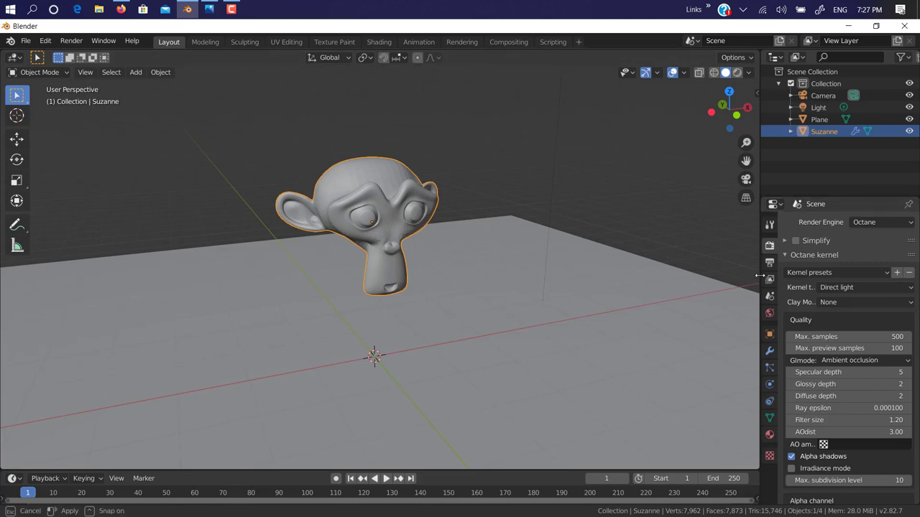
drag(760, 279, 740, 279)
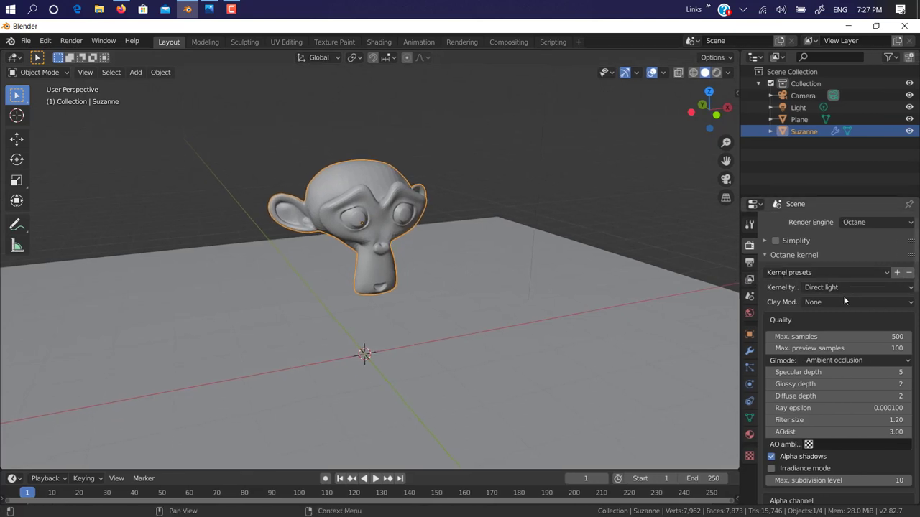
Keep the Octane kernel at Direct light and Clay Mode at None, then return to Firefox
click(819, 288)
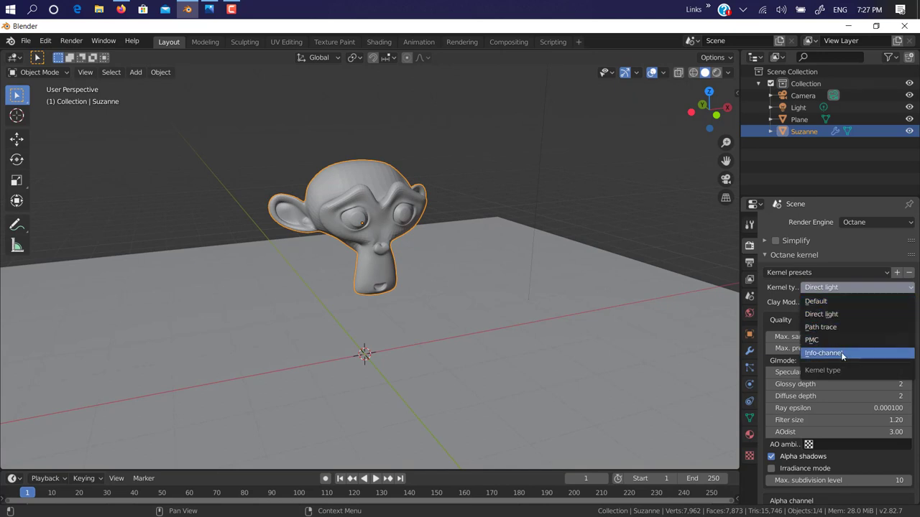
click(776, 290)
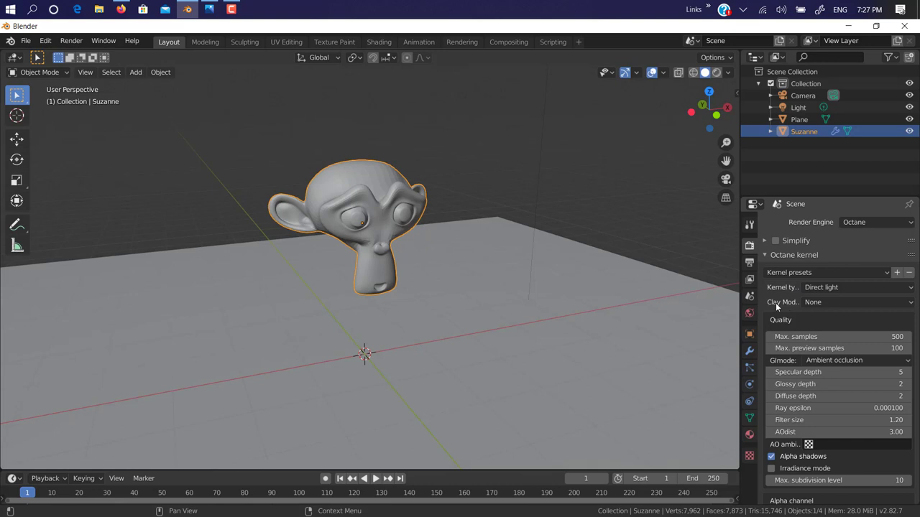
click(831, 302)
scroll(818, 383, down, 15)
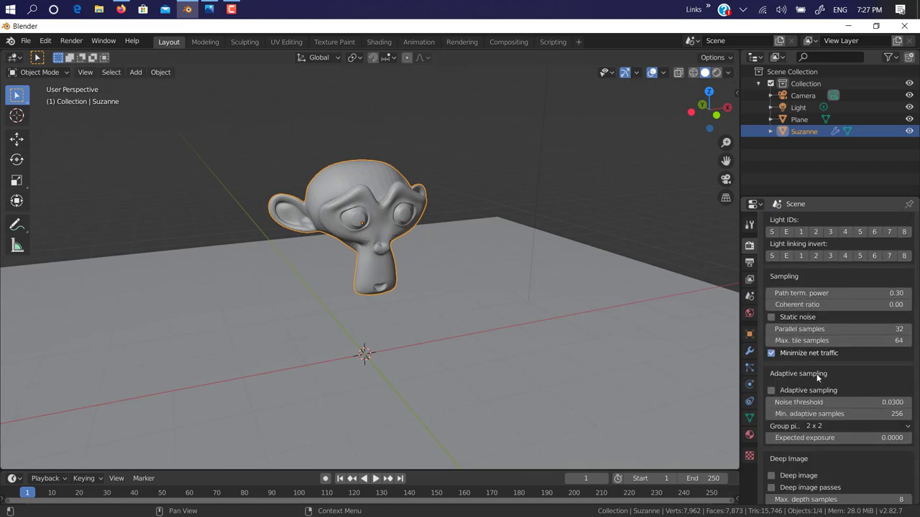
scroll(816, 373, down, 10)
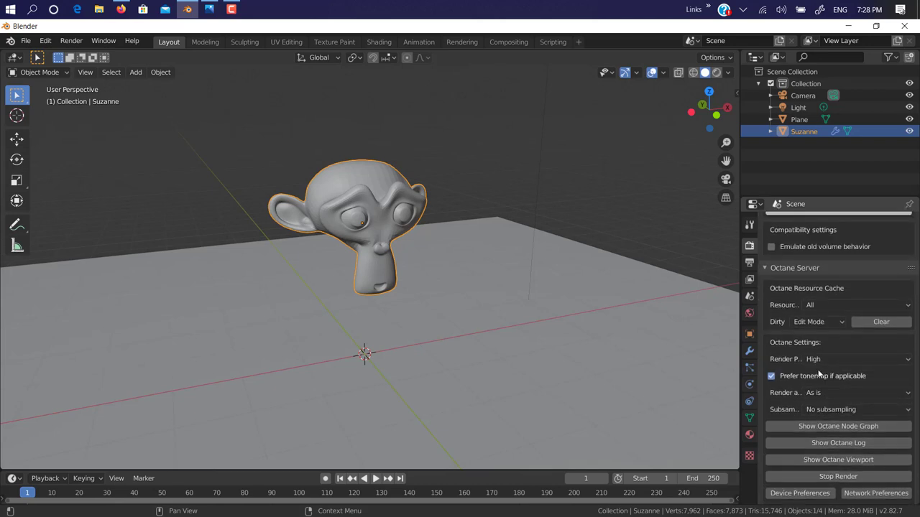
scroll(818, 369, down, 1)
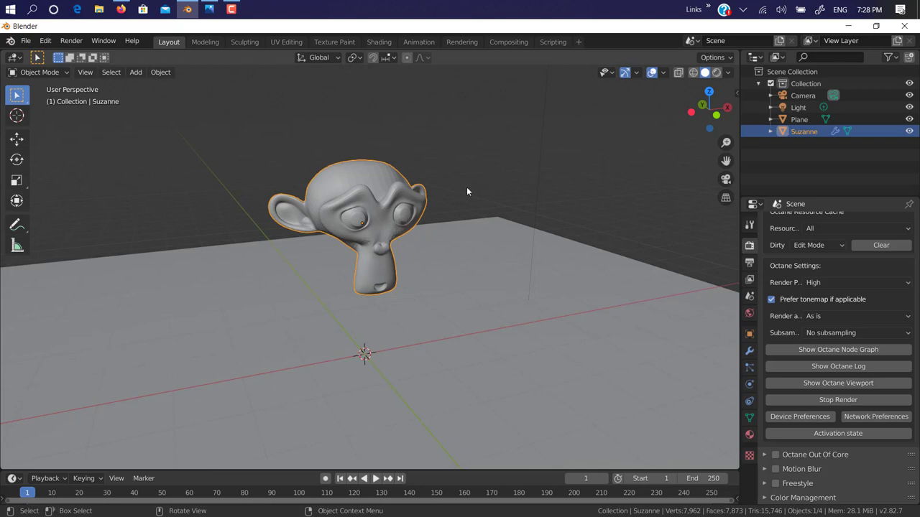
click(121, 9)
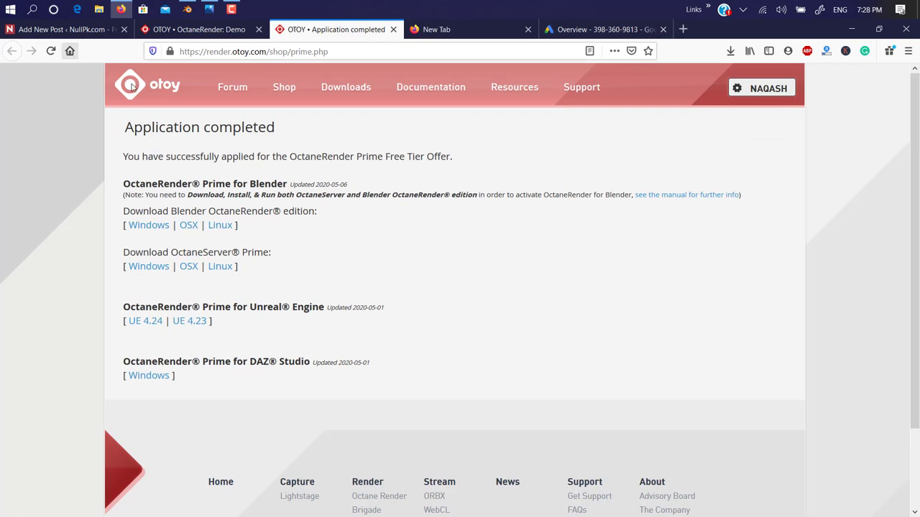
Back in Blender, render Suzanne live in Rendered shading, orbit it, and open the Octane Viewport
click(847, 29)
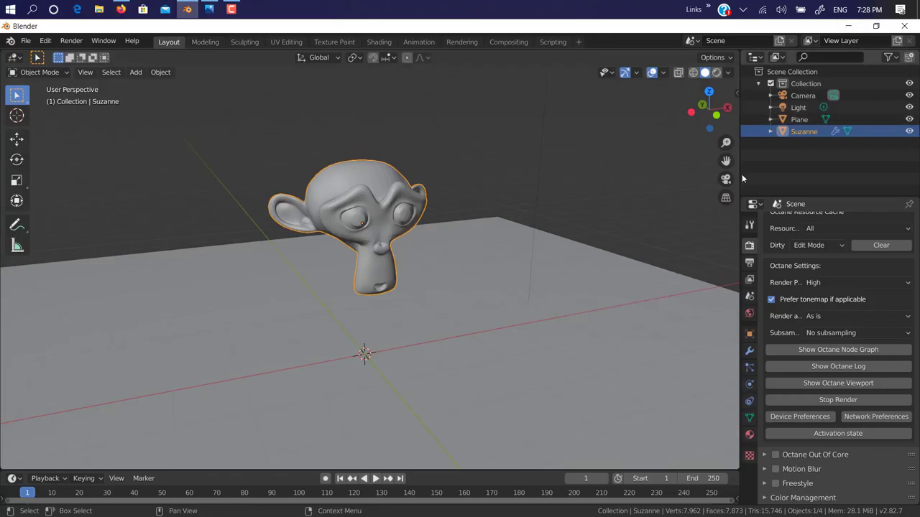
scroll(380, 177, up, 2)
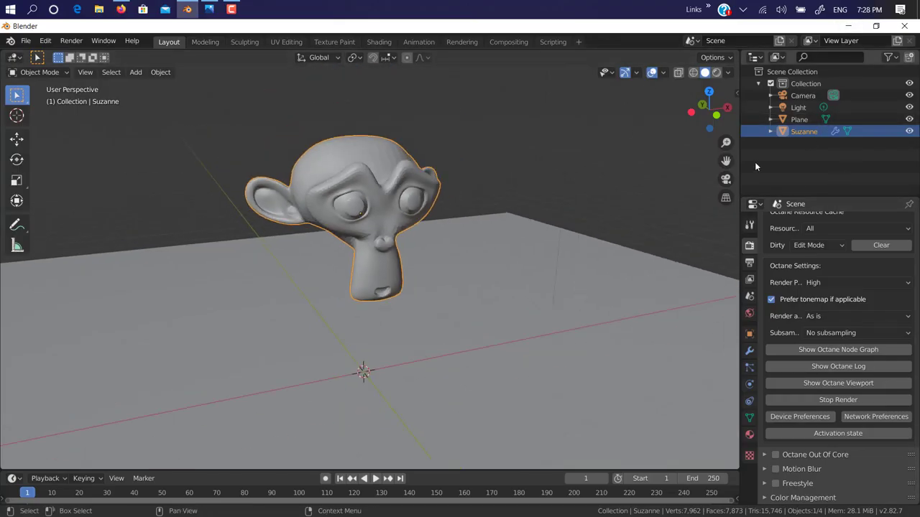
click(717, 72)
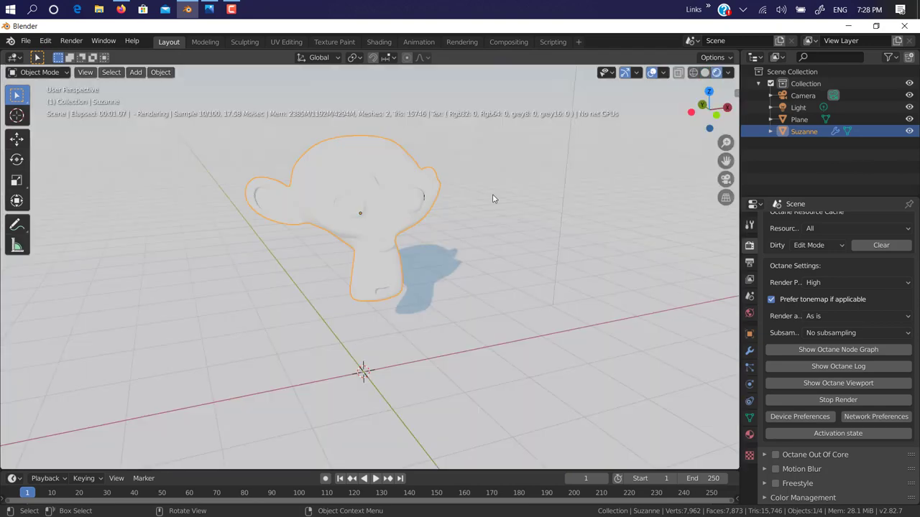
middle_drag(407, 239, 447, 319)
scroll(382, 253, up, 3)
scroll(447, 319, down, 4)
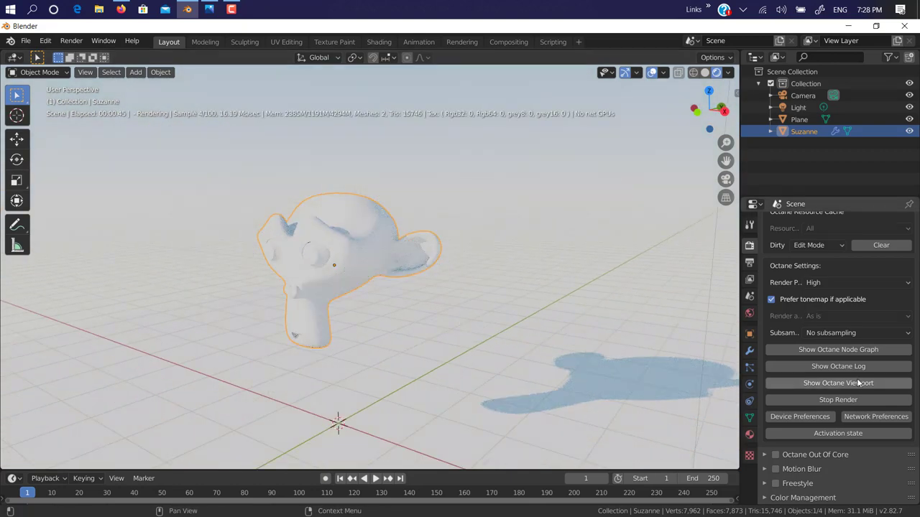
click(828, 383)
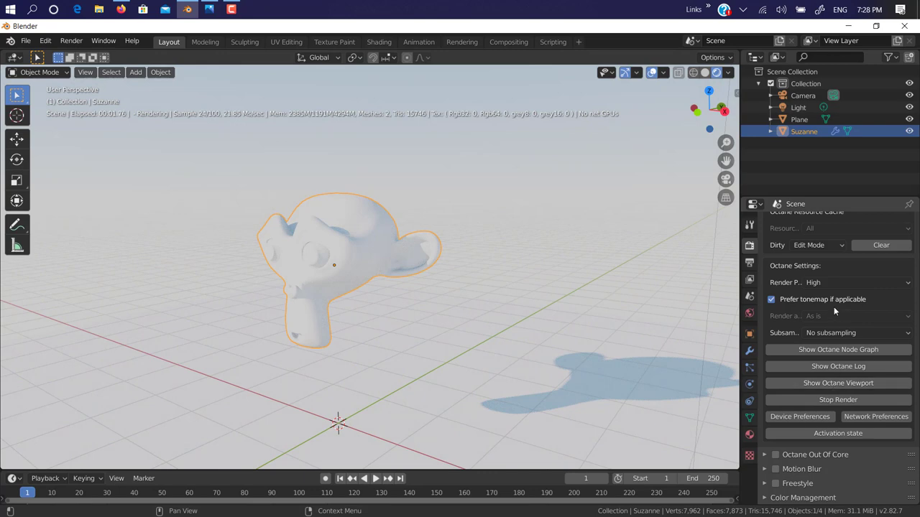
click(828, 384)
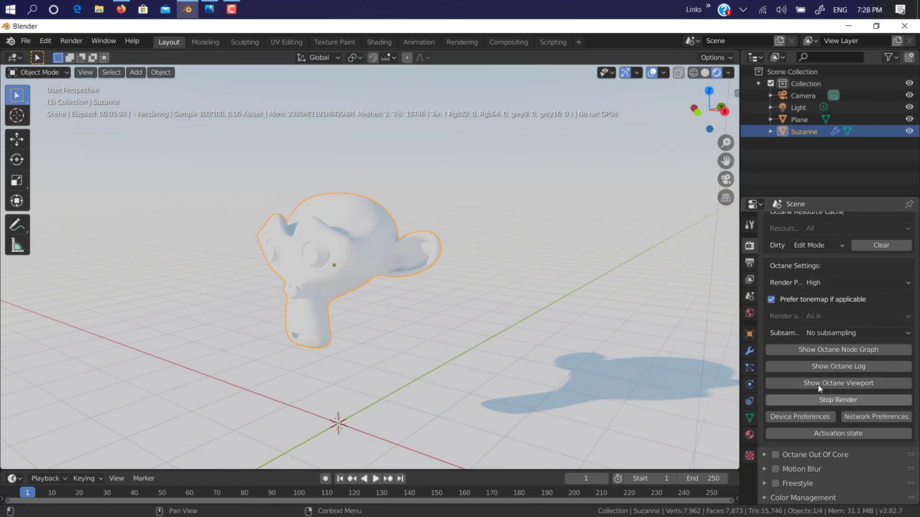
click(828, 385)
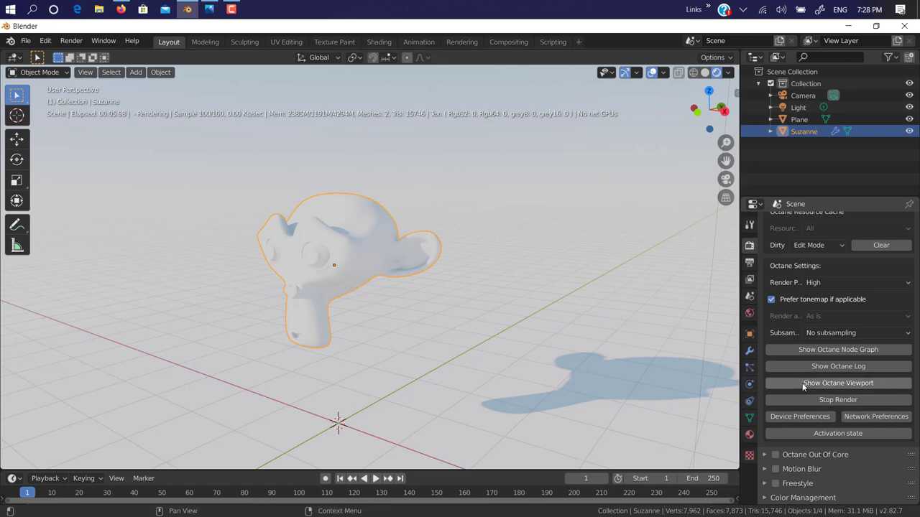
Orbit in the separate Octane Viewport, fit its render to the window, then close it
click(845, 384)
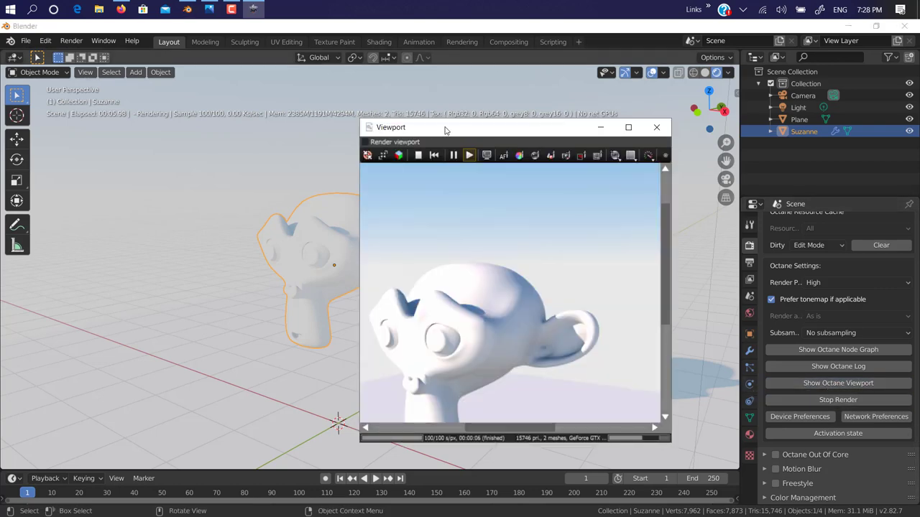
drag(444, 130, 607, 88)
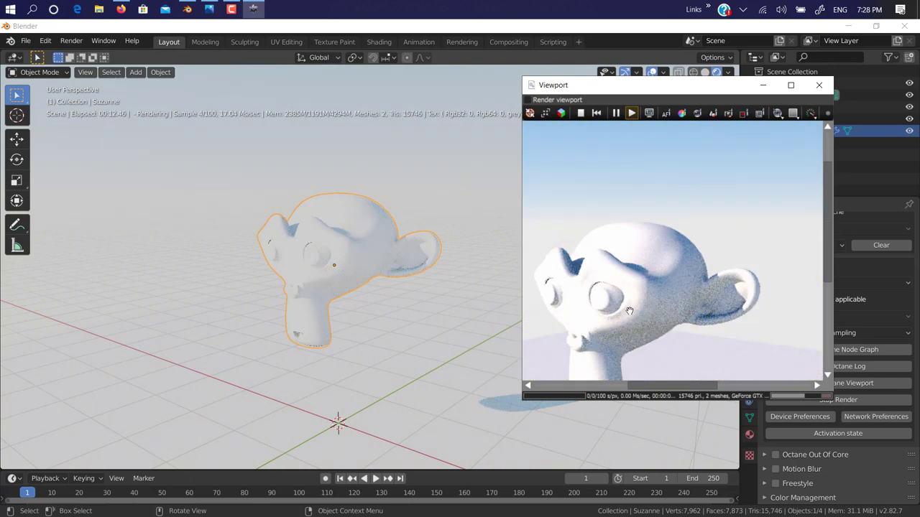
drag(629, 311, 675, 184)
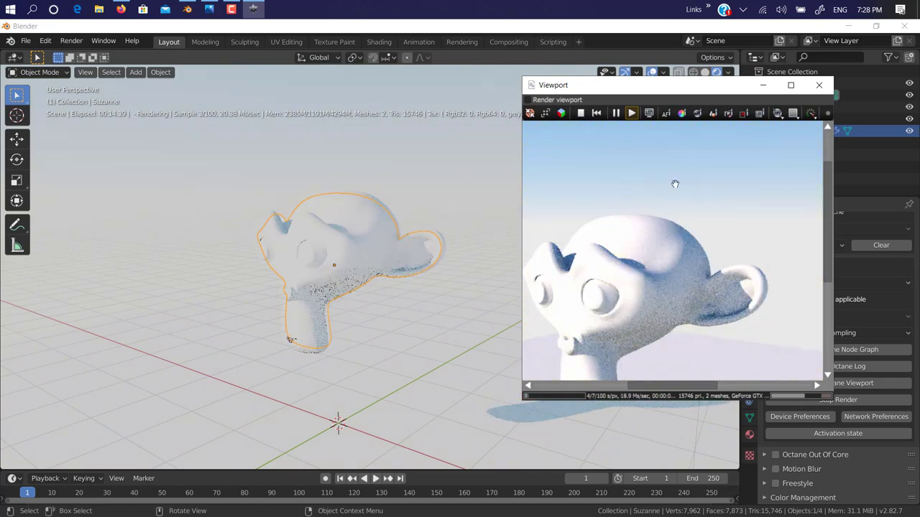
click(326, 216)
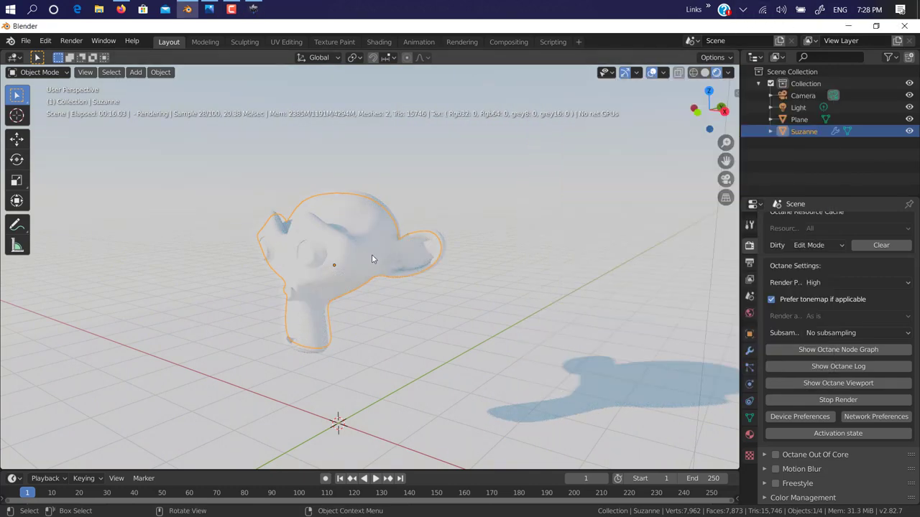
middle_drag(347, 257, 382, 233)
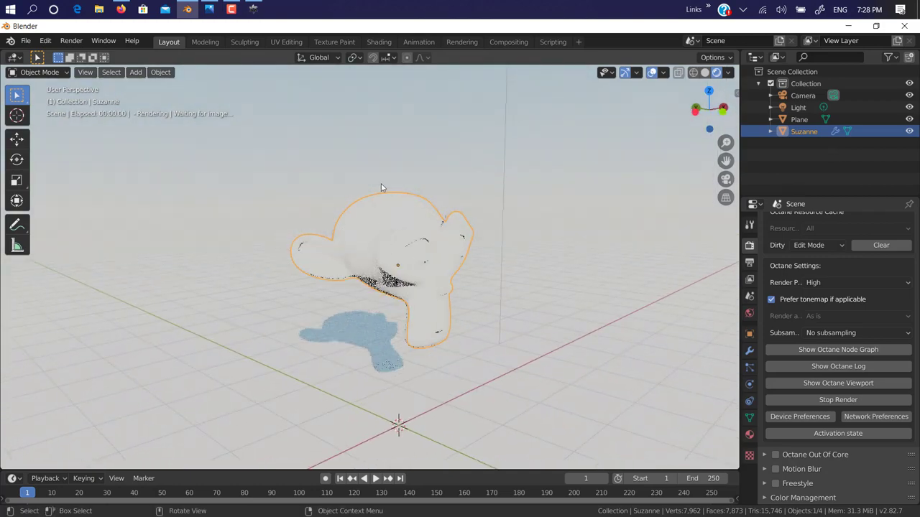
click(255, 8)
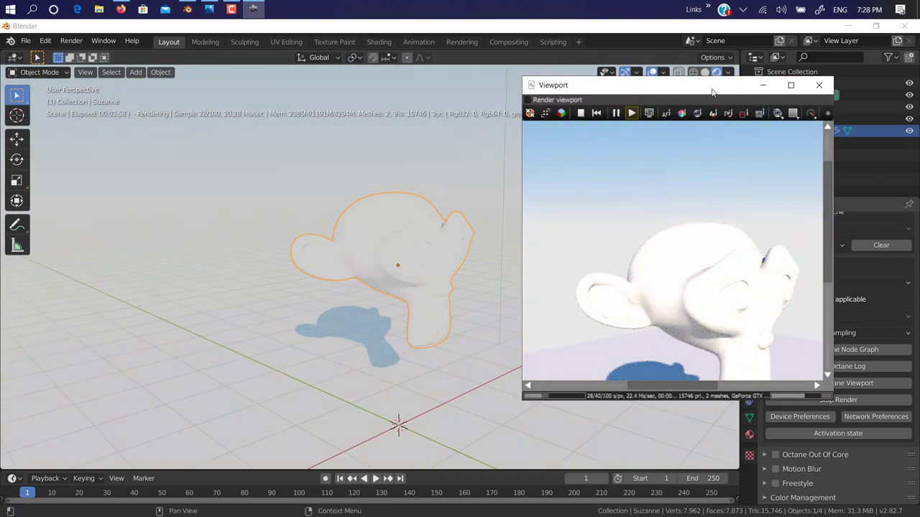
drag(712, 92, 652, 92)
click(589, 113)
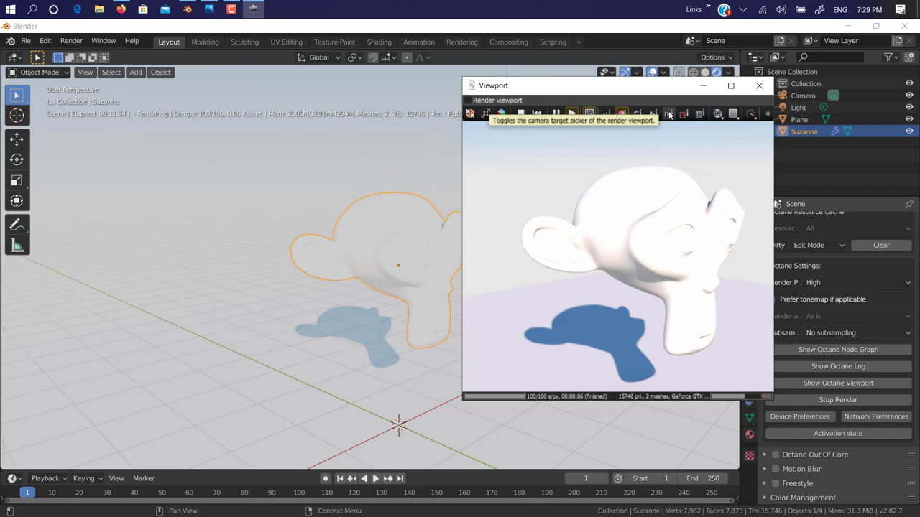
click(756, 90)
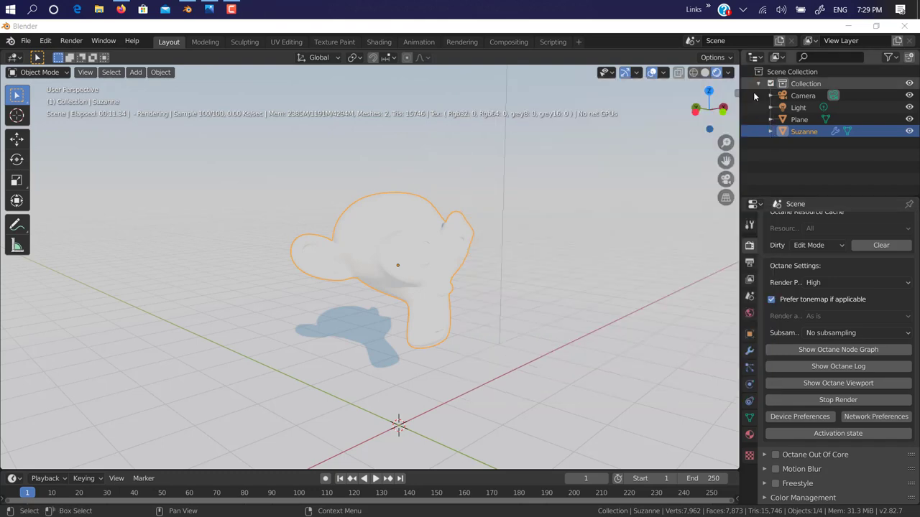
mouse_move(390, 281)
middle_down()
mouse_move(337, 264)
mouse_move(374, 273)
middle_up()
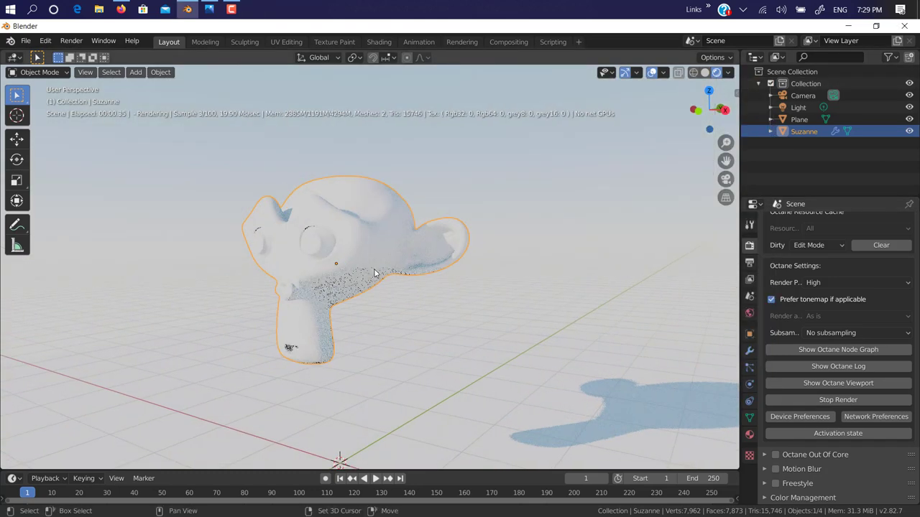
In the Shading workspace, give Suzanne a new material and delete the Universal Material node
click(387, 42)
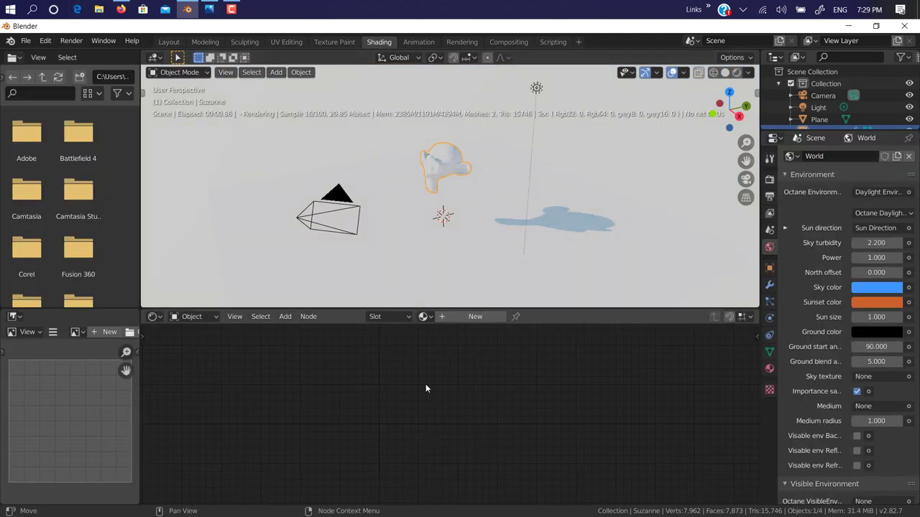
click(471, 316)
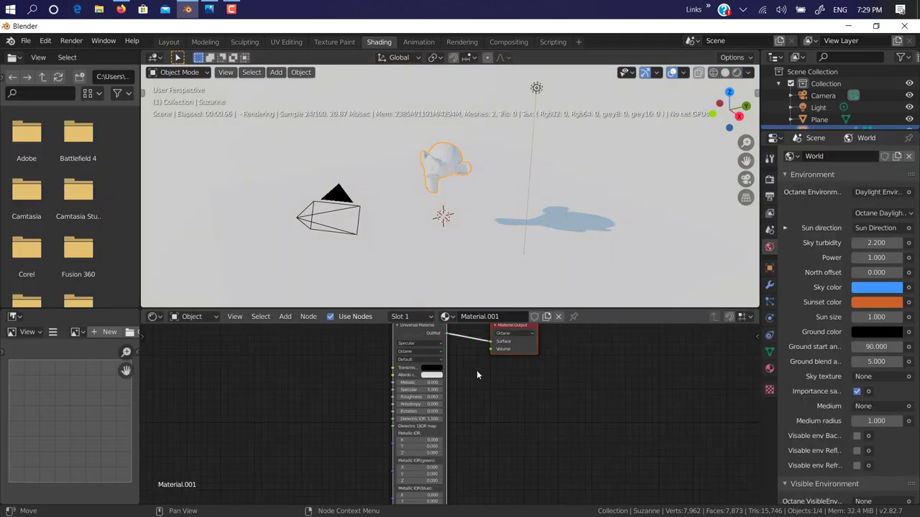
key(x)
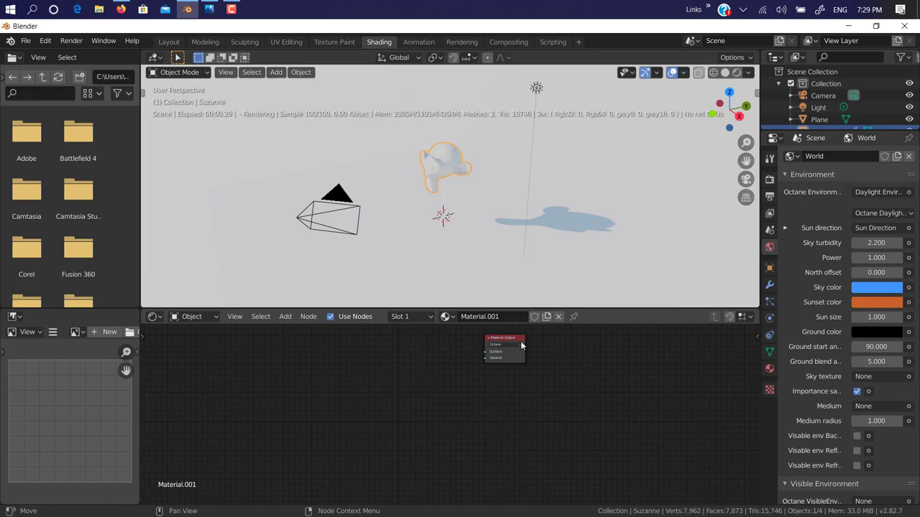
mouse_move(507, 338)
mouse_down()
mouse_move(529, 335)
mouse_move(489, 337)
mouse_up()
scroll(493, 421, up, 2)
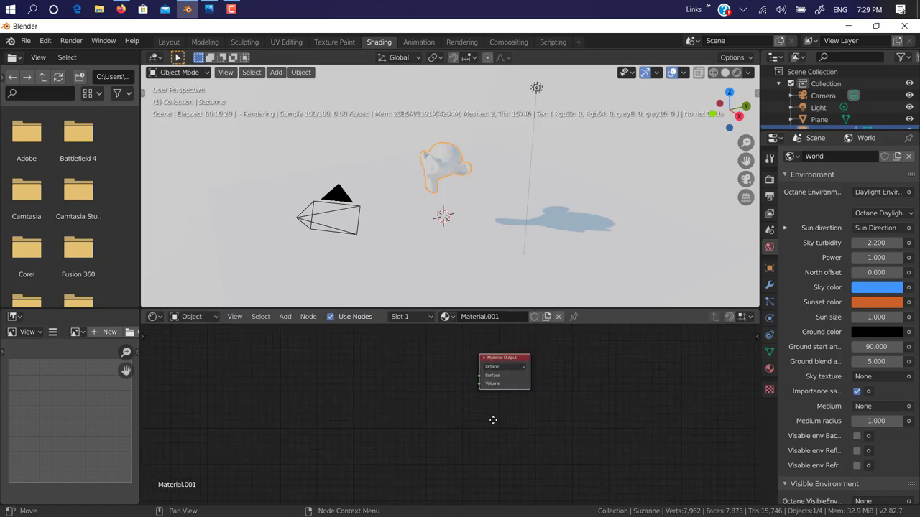
scroll(489, 408, up, 2)
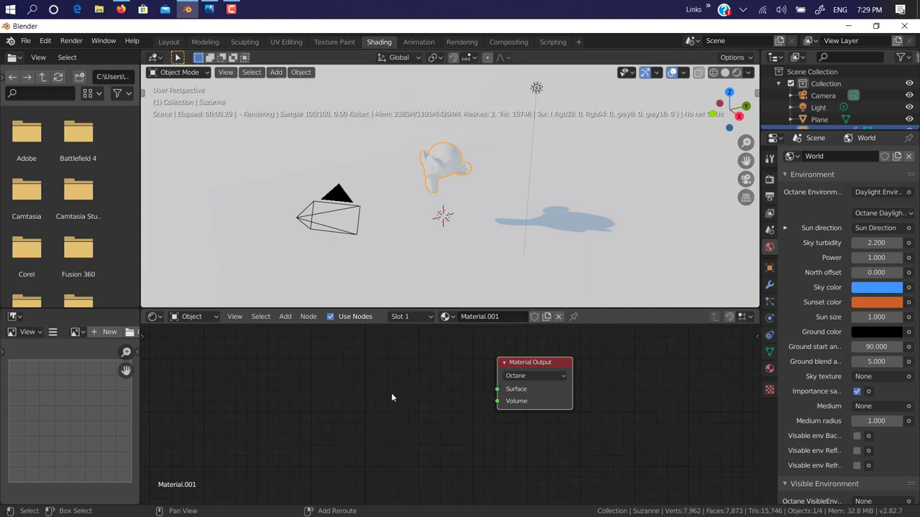
Add a Glossy Material node, connect it to the output's Surface input, and reposition it
key(shift+a)
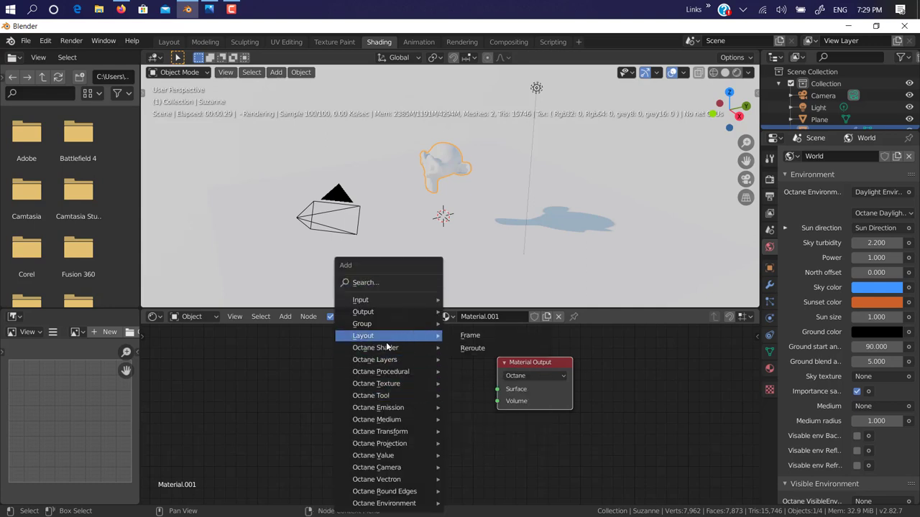
mouse_move(388, 350)
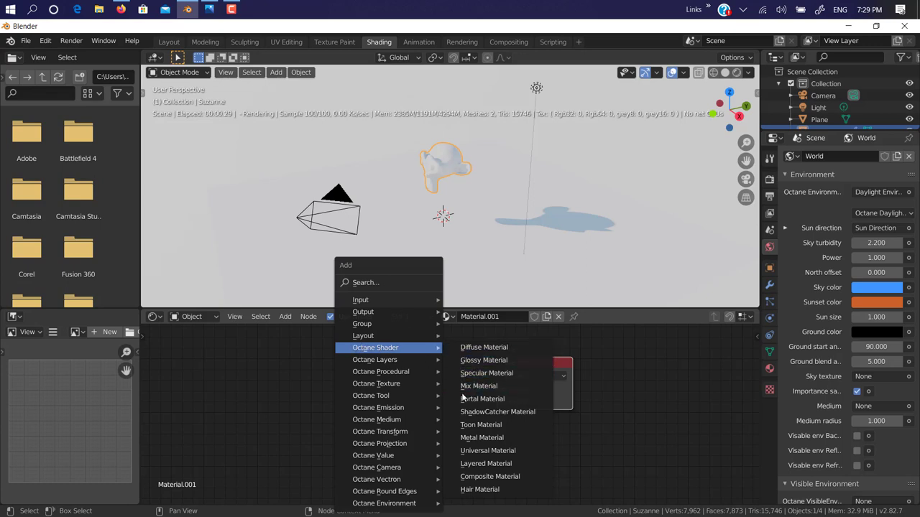
key(Escape)
right_click(349, 380)
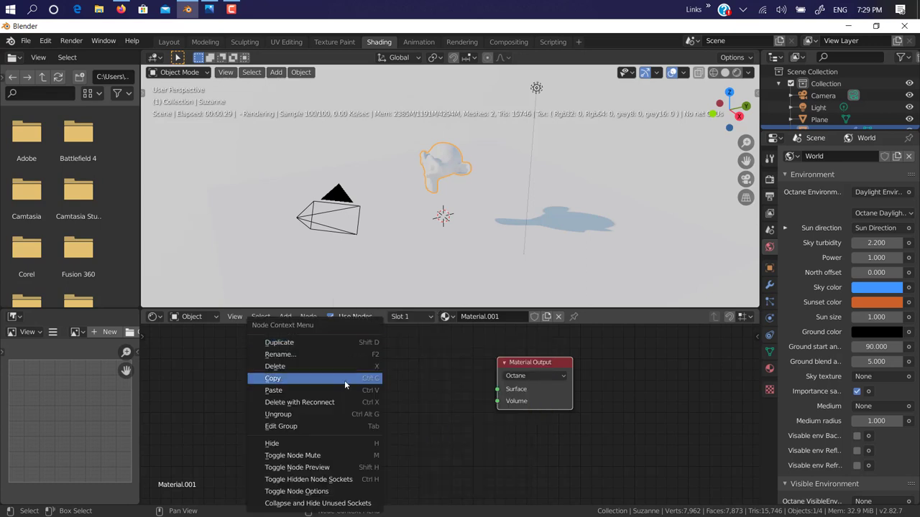
key(shift+a)
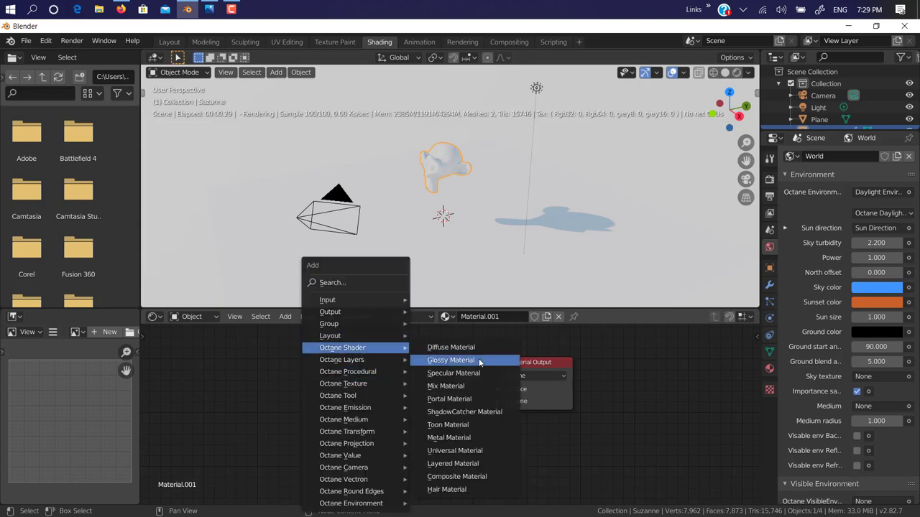
click(381, 357)
click(370, 357)
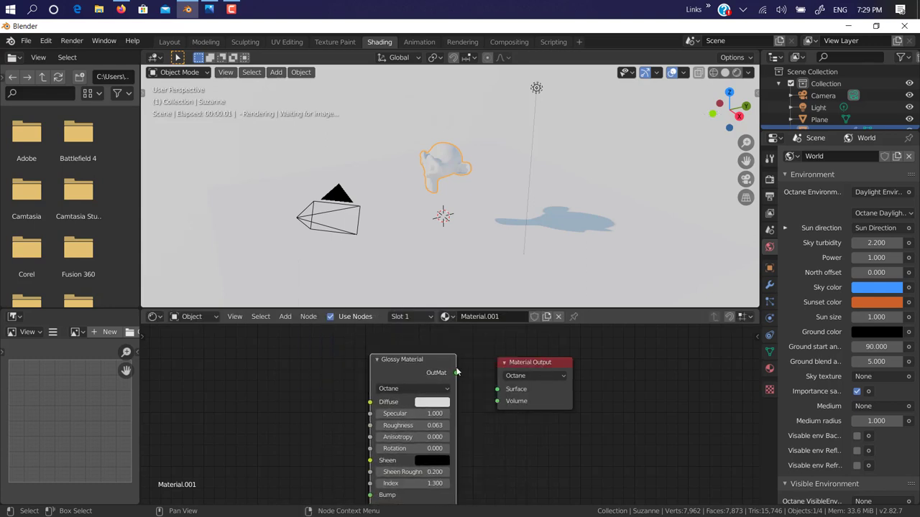
drag(496, 388, 497, 389)
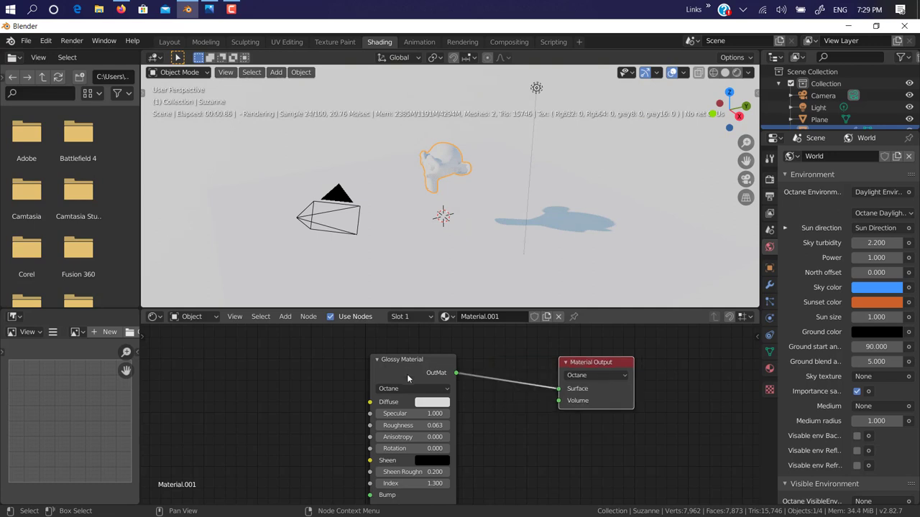
key(g)
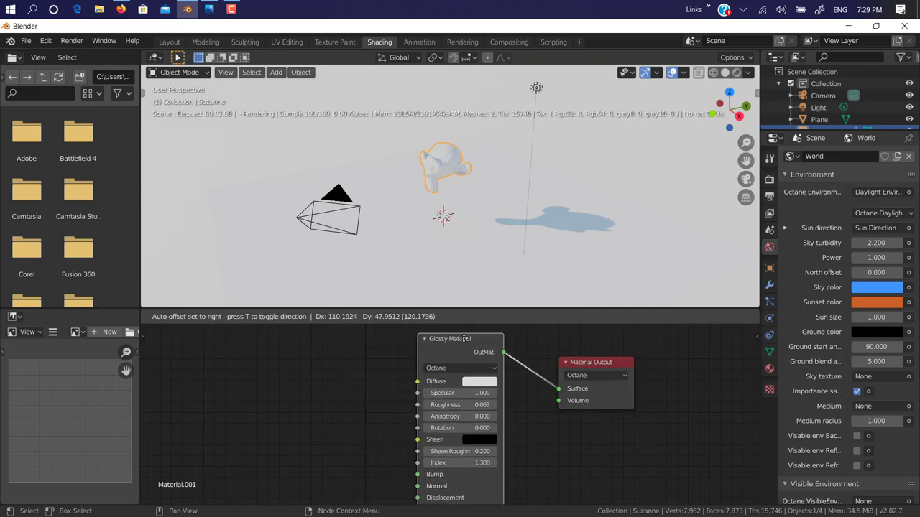
click(469, 315)
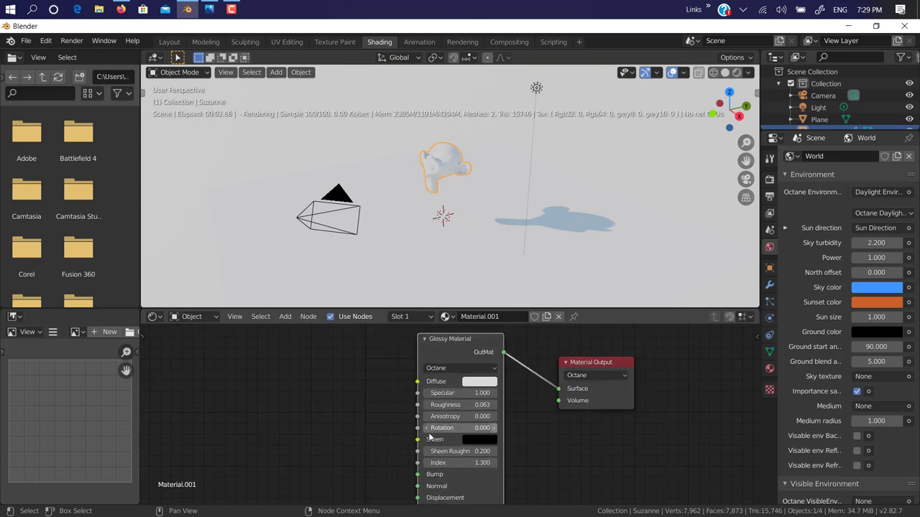
click(492, 386)
Set the Glossy Material's Diffuse colour to blue and orbit the view
click(538, 247)
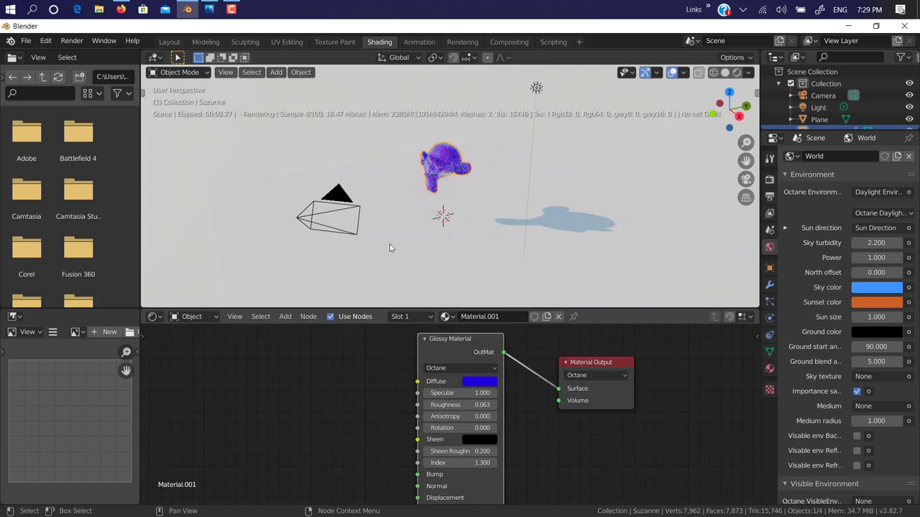
click(422, 156)
middle_drag(461, 167, 454, 218)
scroll(468, 138, up, 3)
key(shift+a)
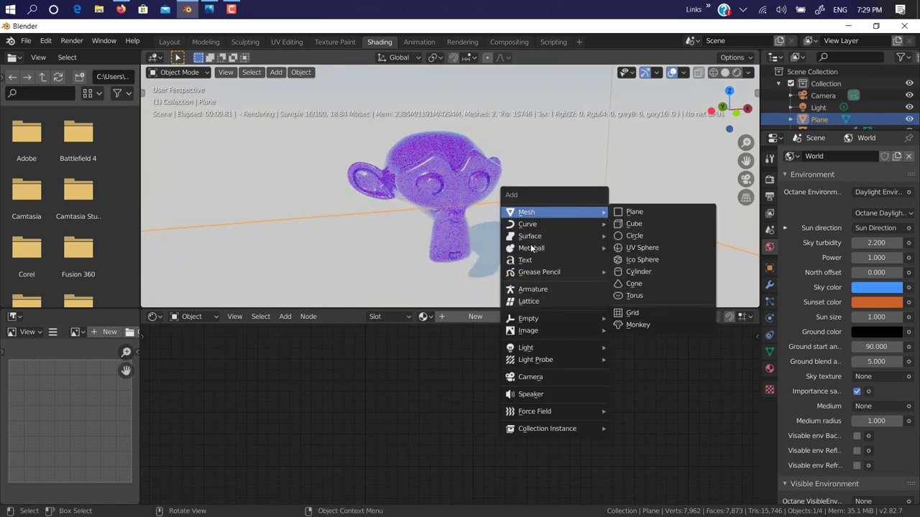
Delete the Light object from the Outliner
click(813, 107)
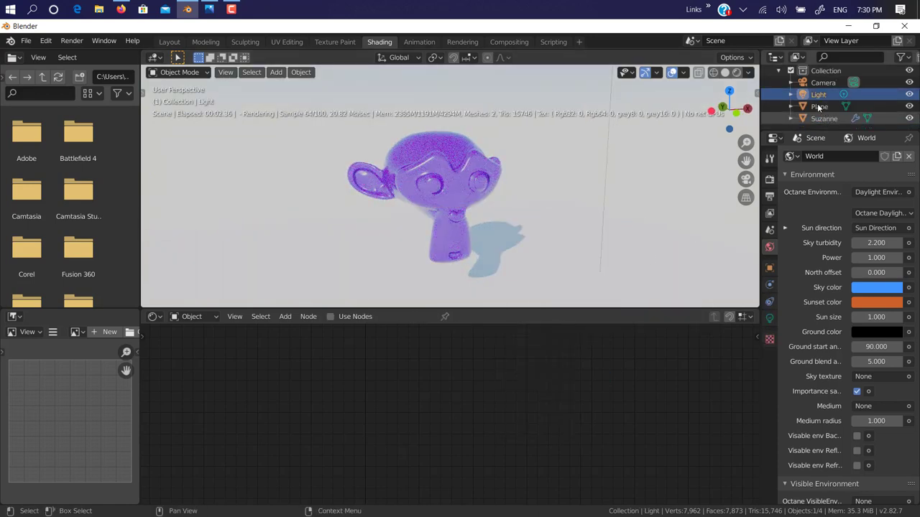
scroll(816, 97, down, 1)
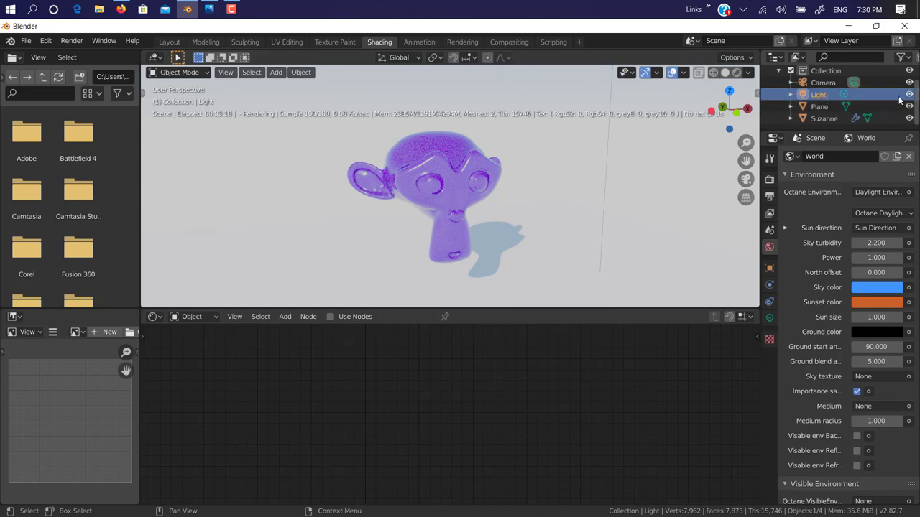
right_click(811, 96)
click(777, 122)
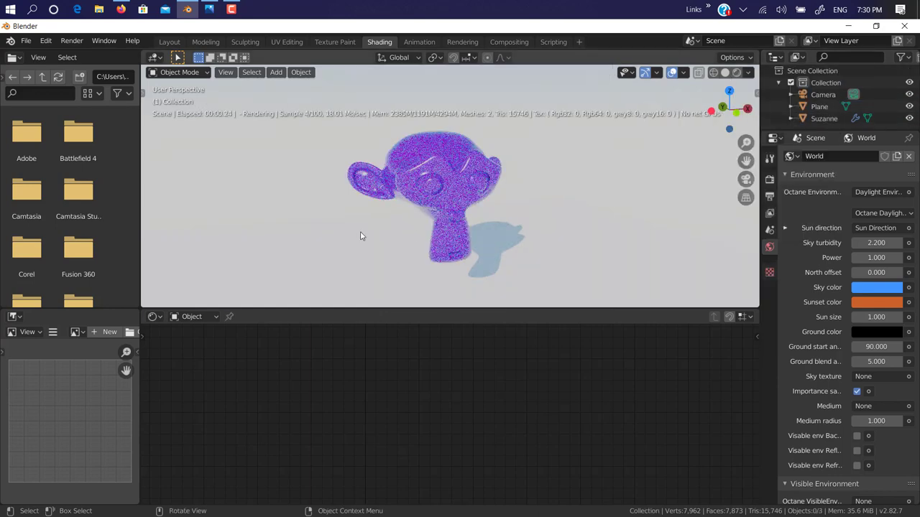
Reselect Suzanne and inspect the node editor's shader tree type dropdown
click(450, 172)
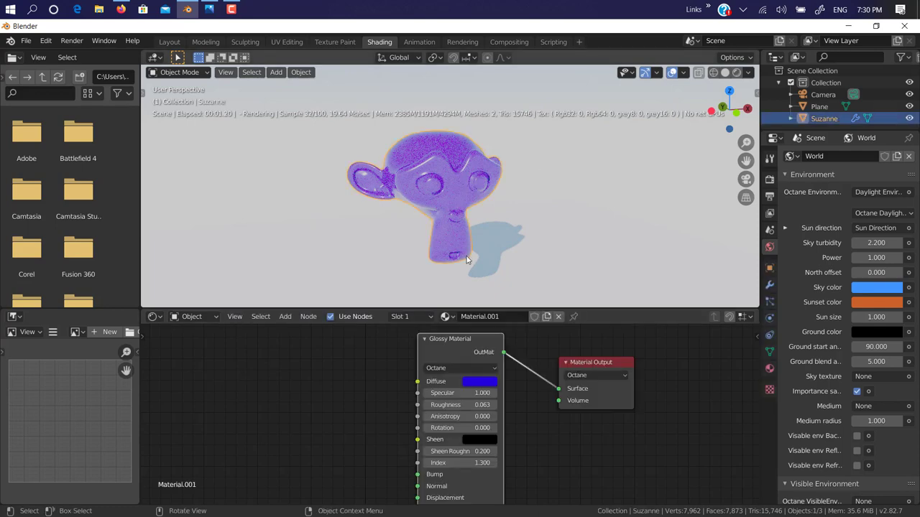
click(429, 221)
click(459, 180)
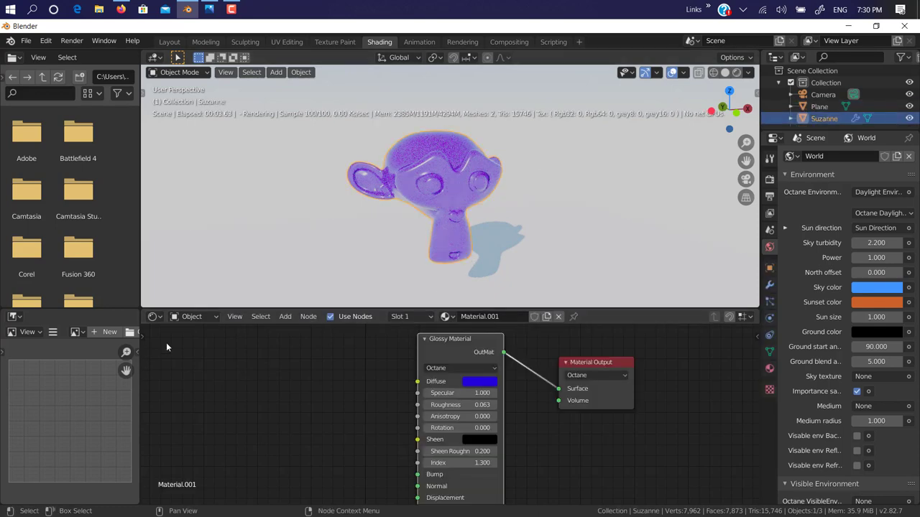
click(203, 316)
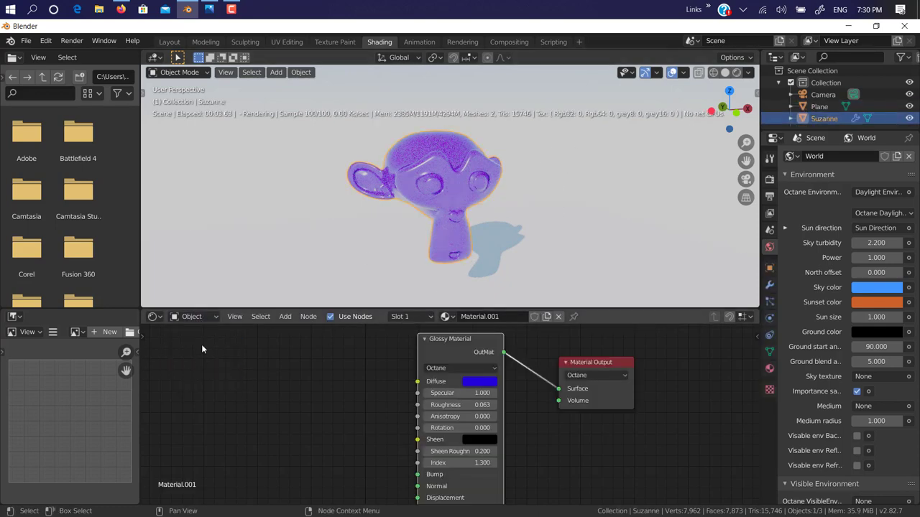
click(192, 316)
click(234, 316)
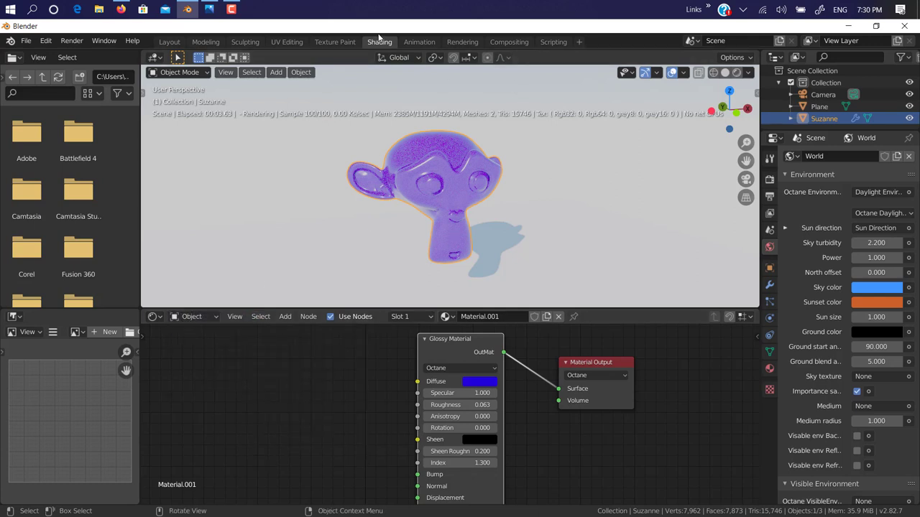
Show the World node tree and delete its Background node
click(192, 316)
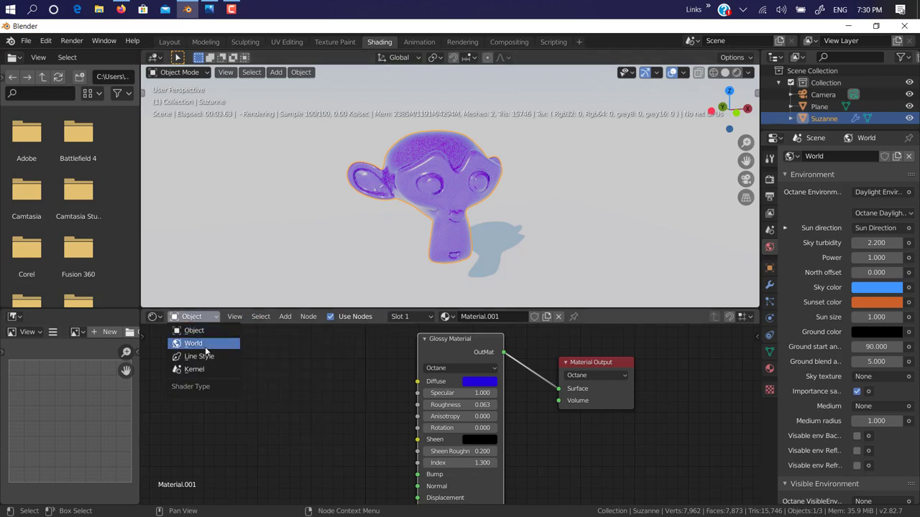
click(209, 344)
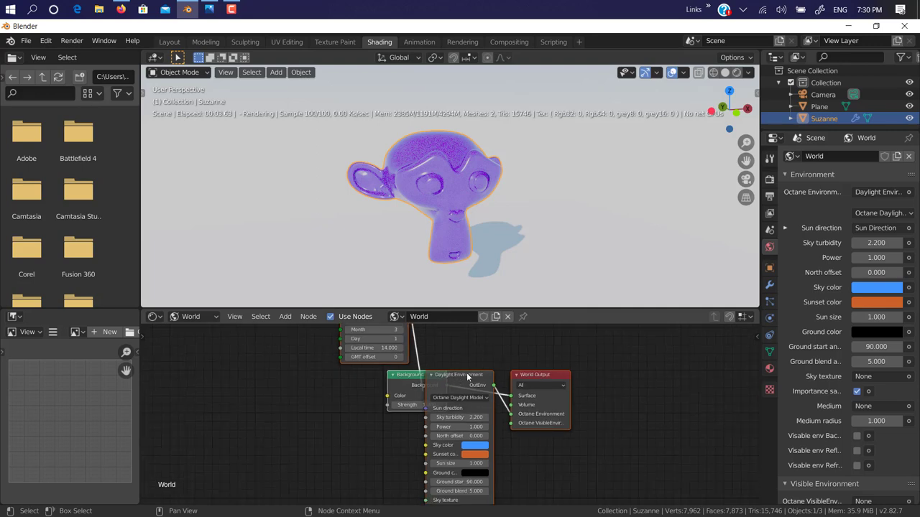
key(g)
click(521, 388)
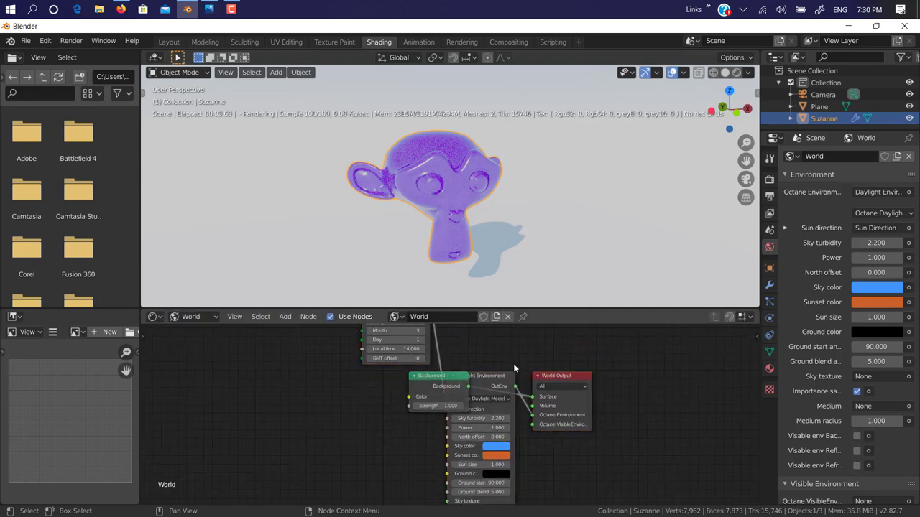
scroll(529, 395, down, 3)
drag(529, 395, 602, 354)
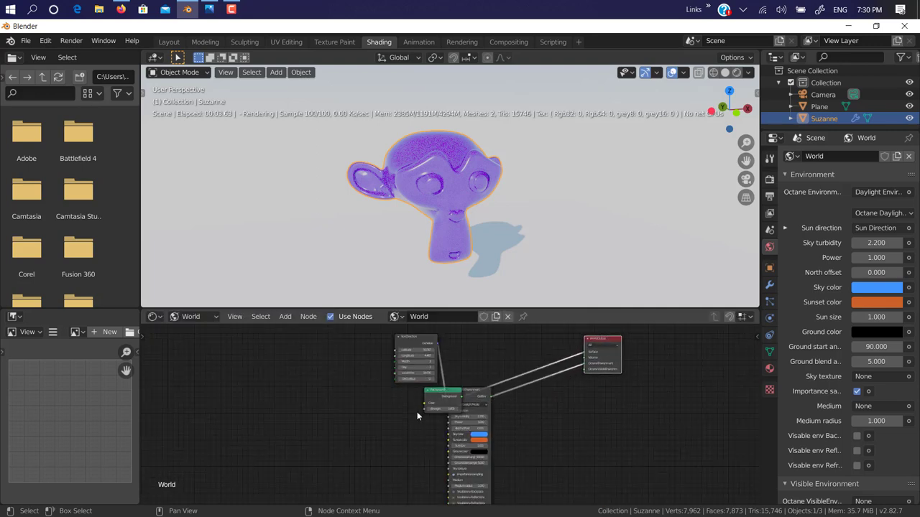
drag(439, 393, 525, 346)
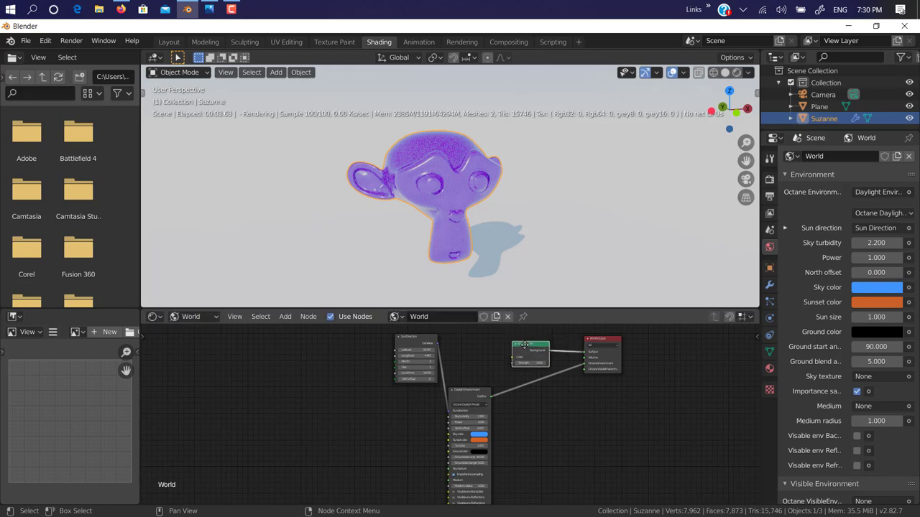
key(x)
Delete the Sun Direction and Daylight Environment nodes, leaving only World Output
drag(474, 394, 498, 346)
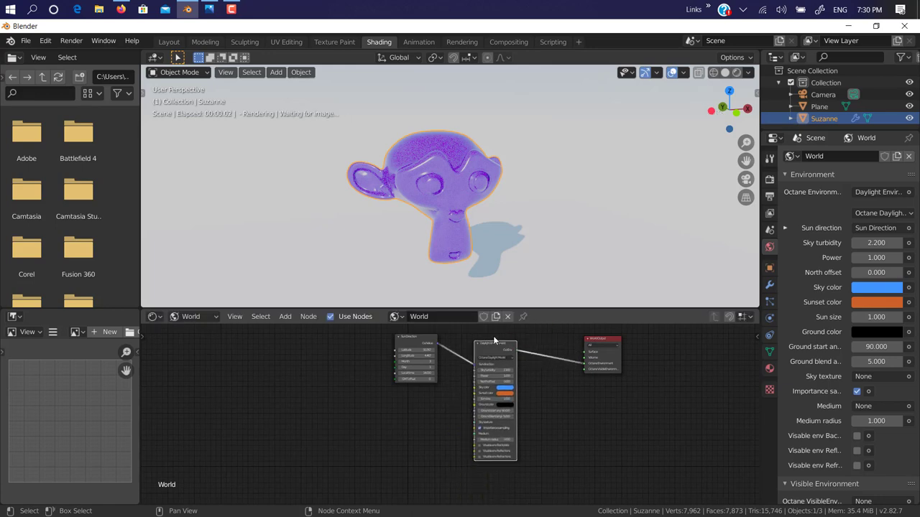
scroll(441, 414, up, 1)
scroll(440, 414, up, 1)
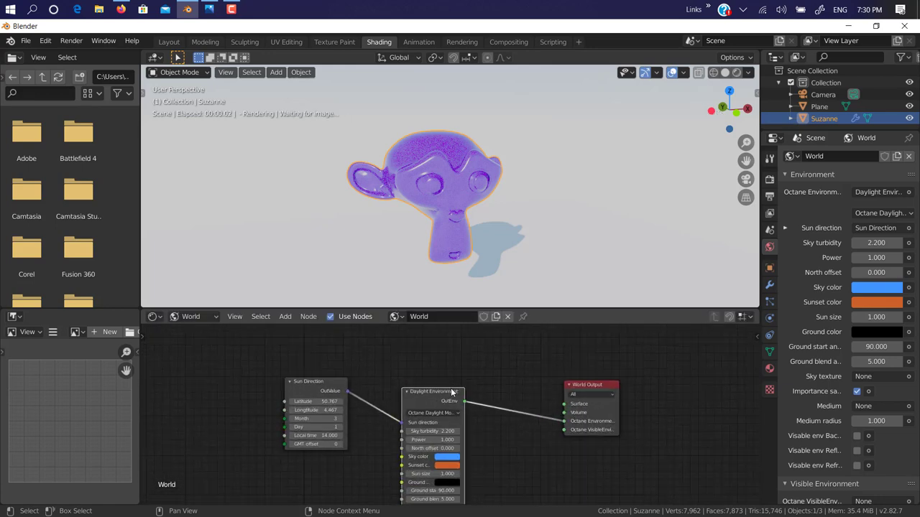
drag(451, 392, 431, 365)
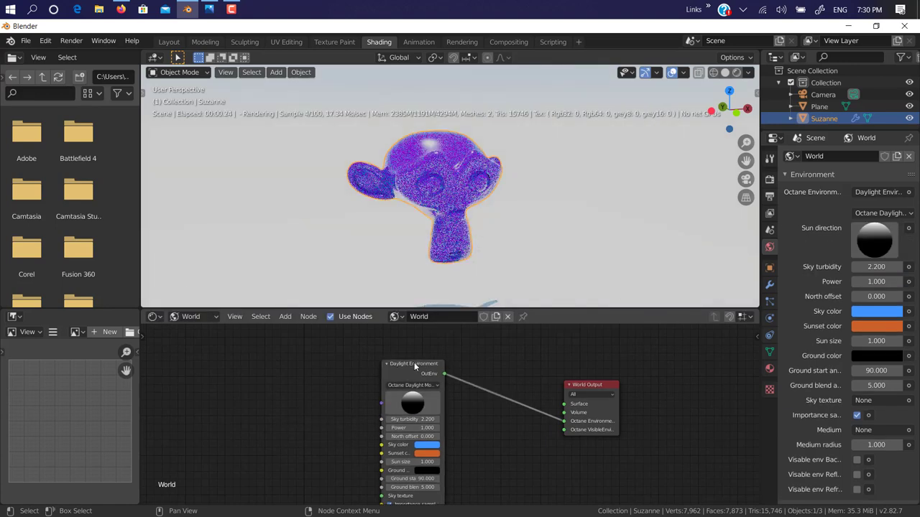
key(x)
drag(565, 385, 515, 379)
Add a Texture Environment node and connect it to World Output's Octane Environment input
key(shift+a)
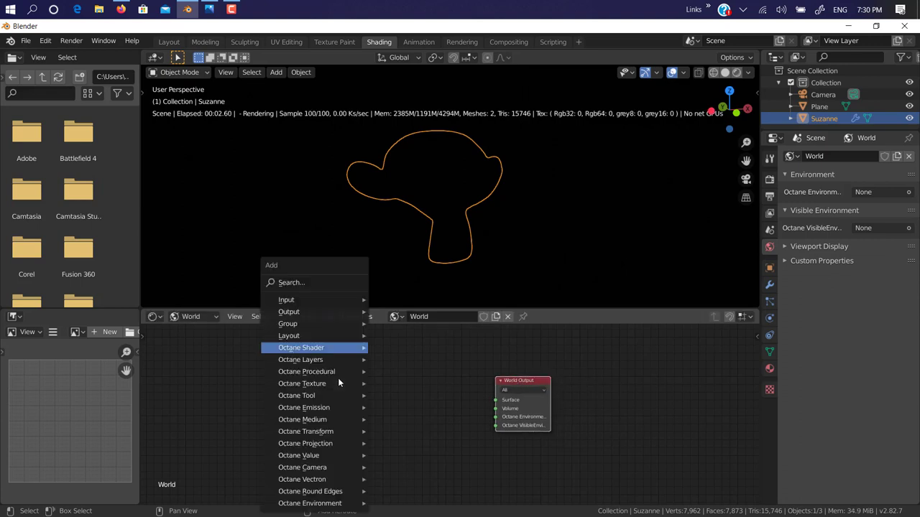
mouse_move(322, 509)
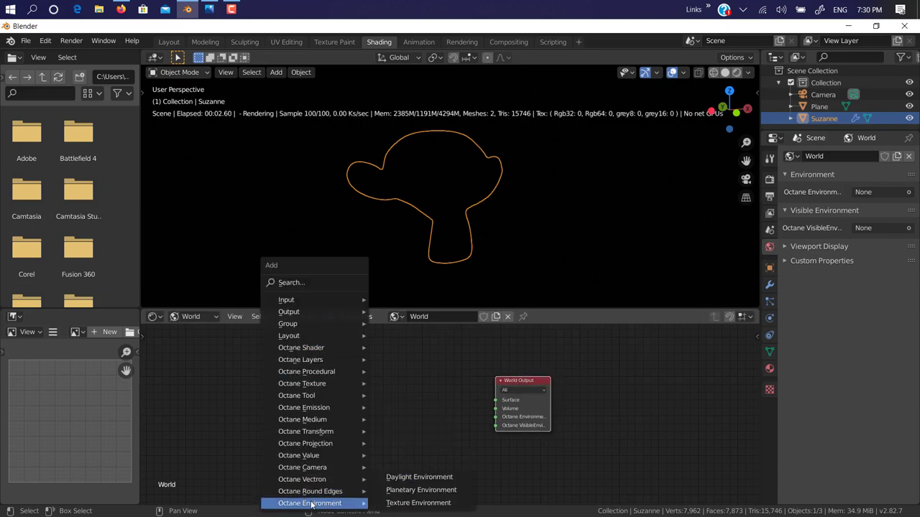
click(407, 506)
click(436, 372)
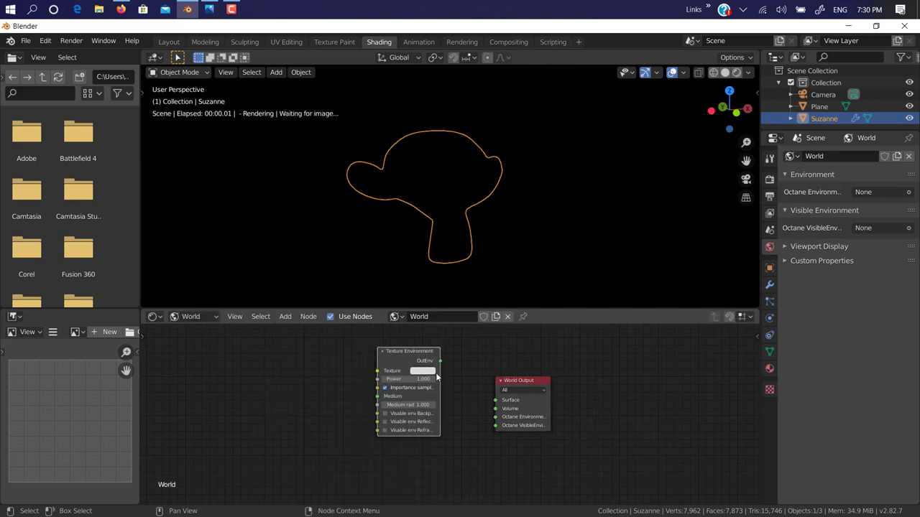
drag(495, 424, 495, 418)
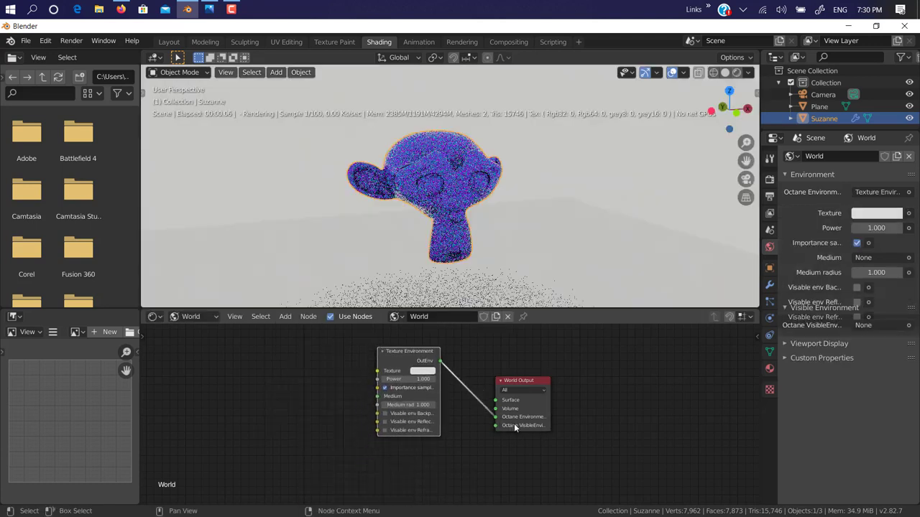
drag(518, 380, 556, 381)
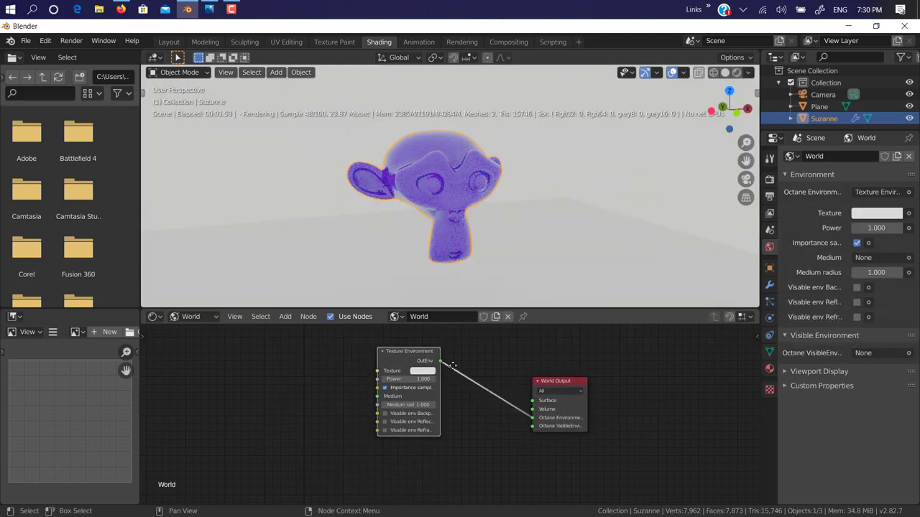
drag(410, 351, 459, 367)
Add an Image Tex node and link it to Texture Environment's Texture input
key(shift+a)
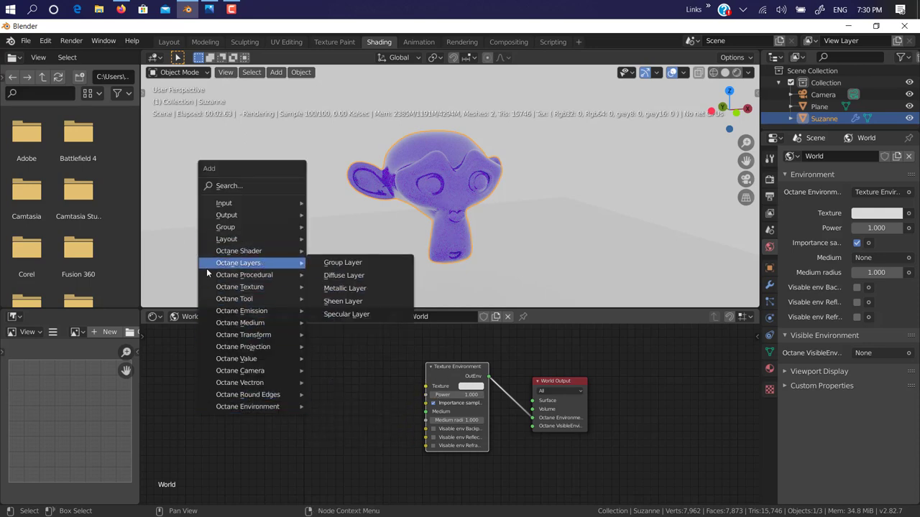
mouse_move(298, 287)
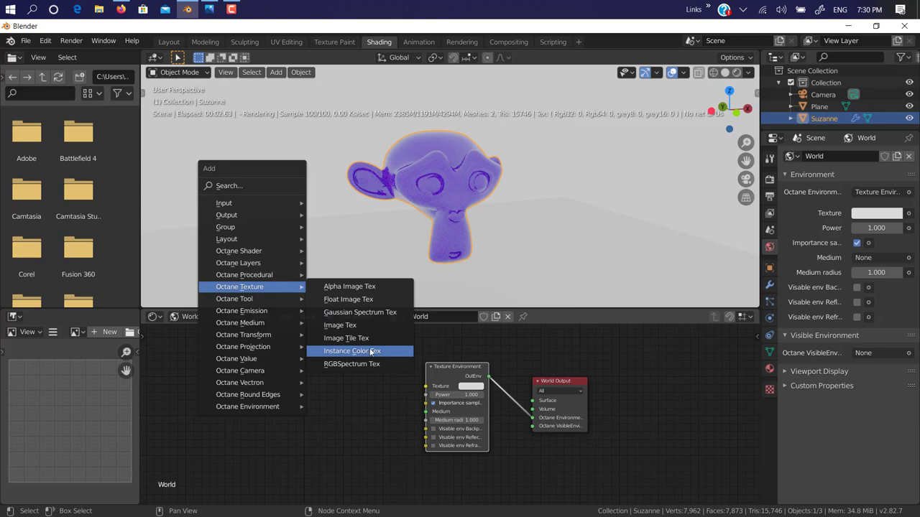
click(339, 325)
drag(369, 381, 426, 386)
Load veranda_4k.hdr from Desktop\A to Z\Tutorial\Texture into the Image Tex node
click(353, 413)
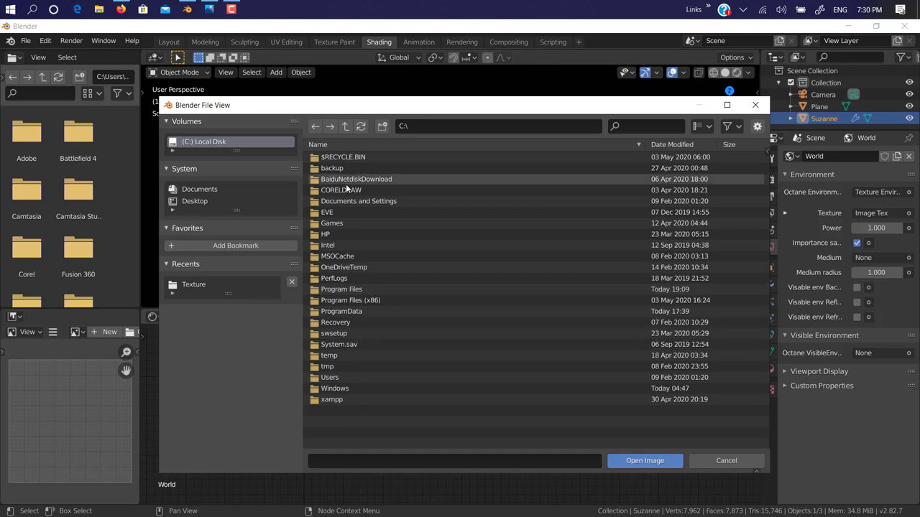
click(196, 202)
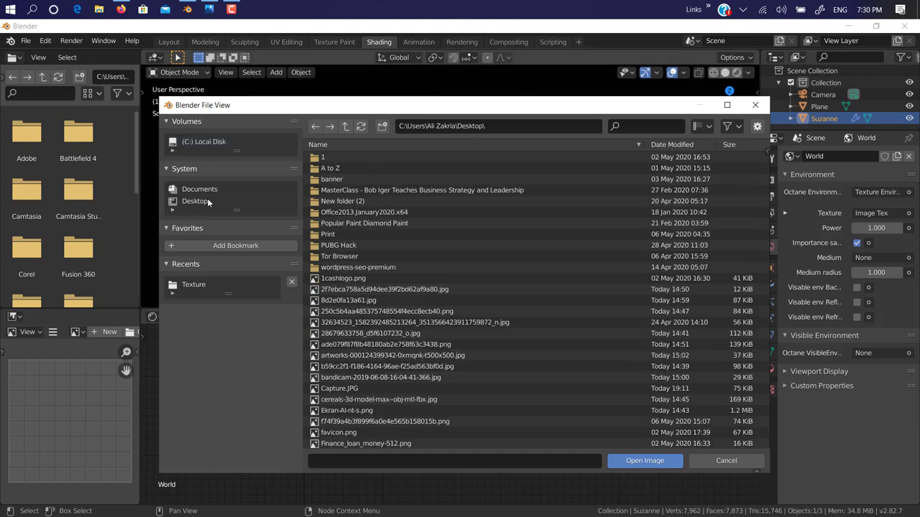
double_click(347, 167)
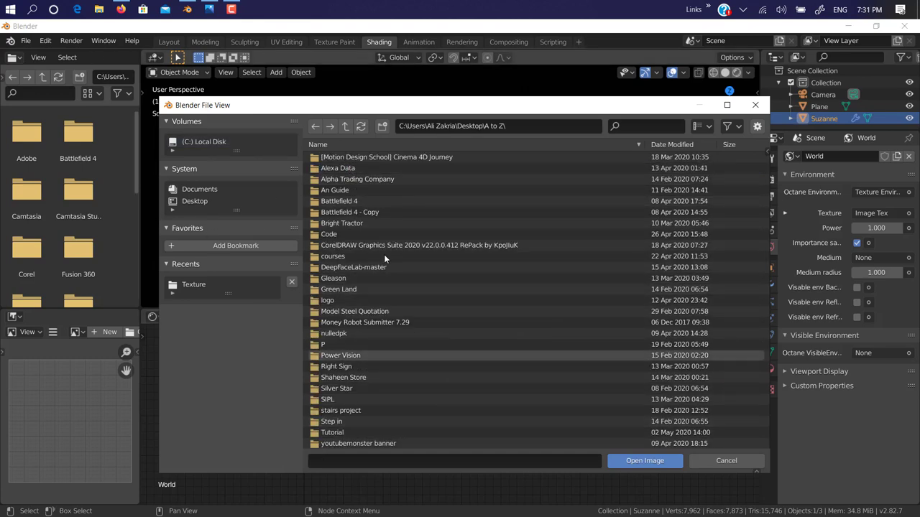
click(363, 432)
double_click(362, 431)
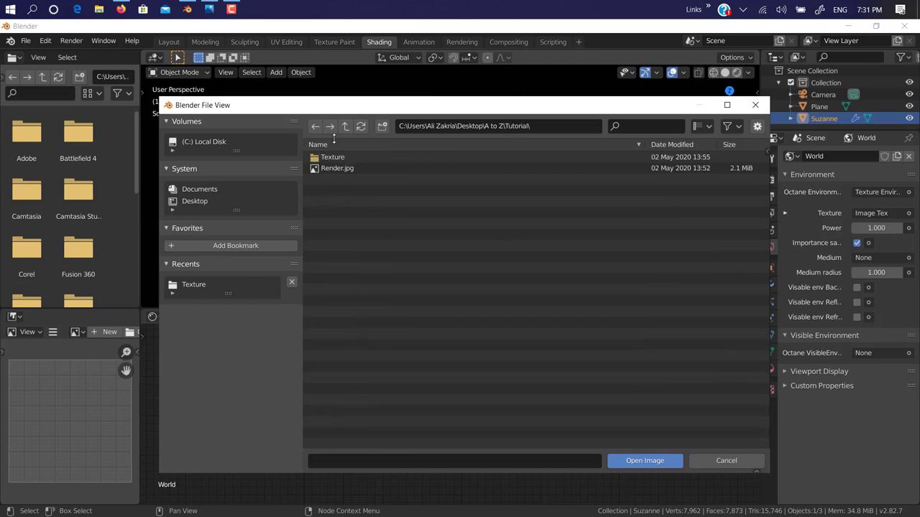
click(337, 167)
double_click(337, 155)
double_click(343, 212)
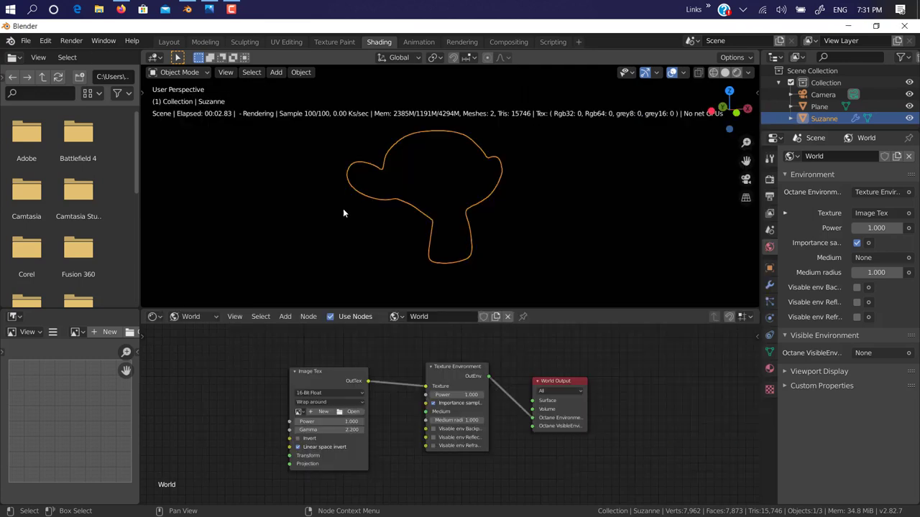
Rotate Suzanne around the global X axis so she is flipped upside down
middle_drag(498, 252, 494, 221)
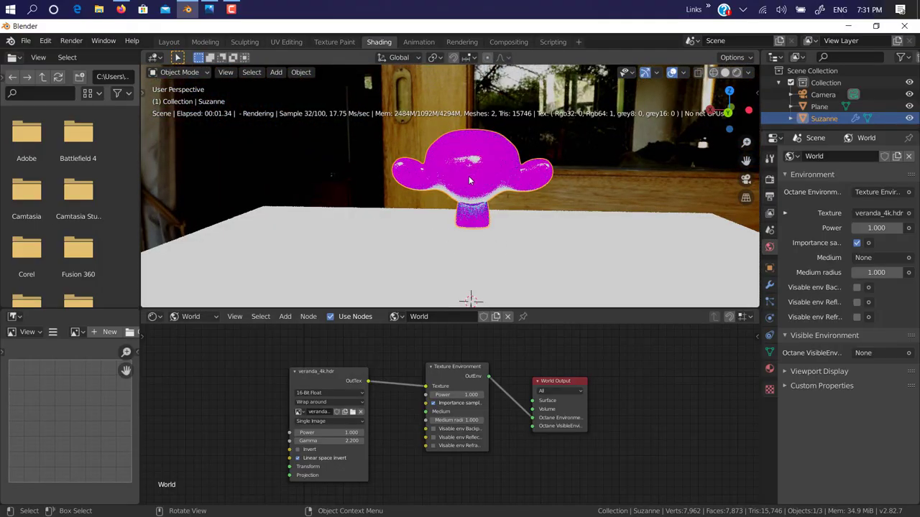
key(r)
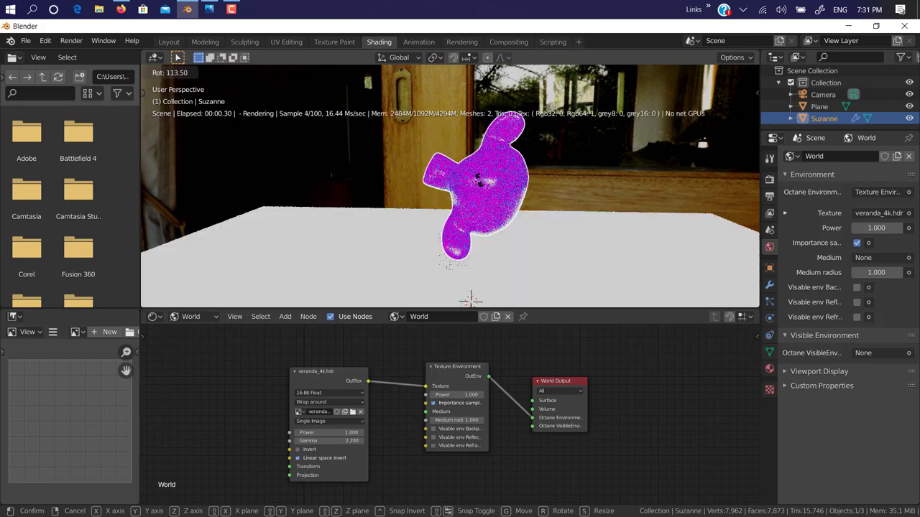
key(y)
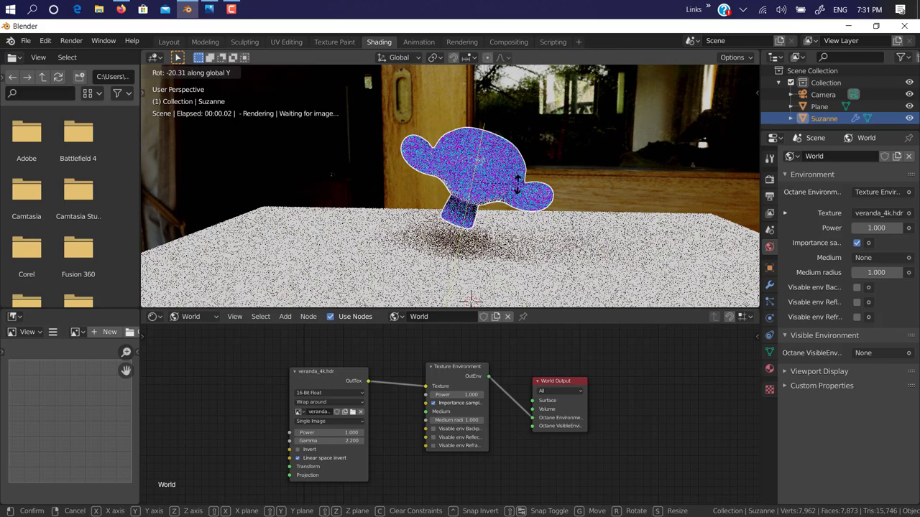
right_click(517, 185)
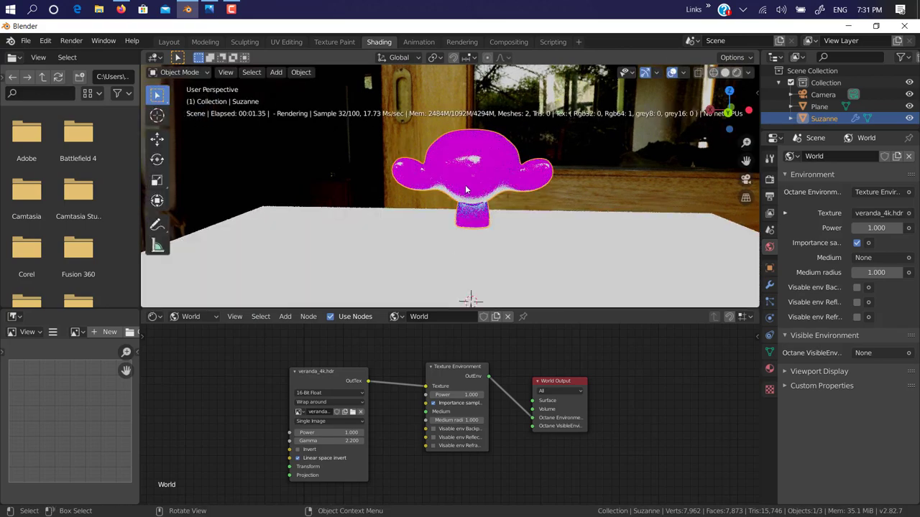
key(r)
key(x)
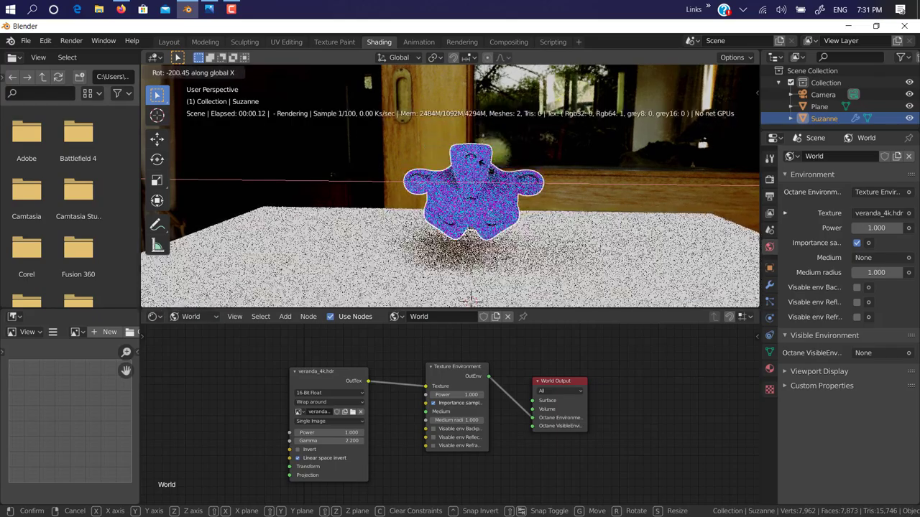
click(594, 242)
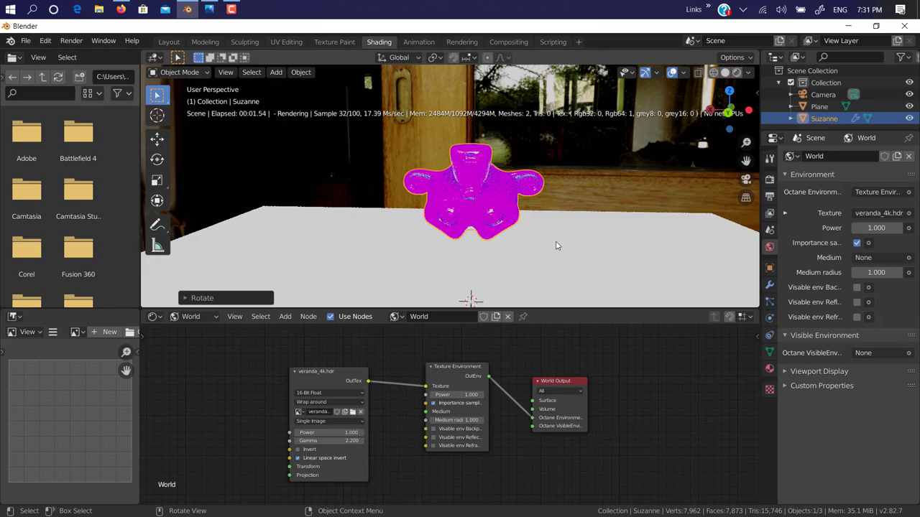
Check the render from another angle, then quit Blender without saving
middle_drag(457, 235, 591, 263)
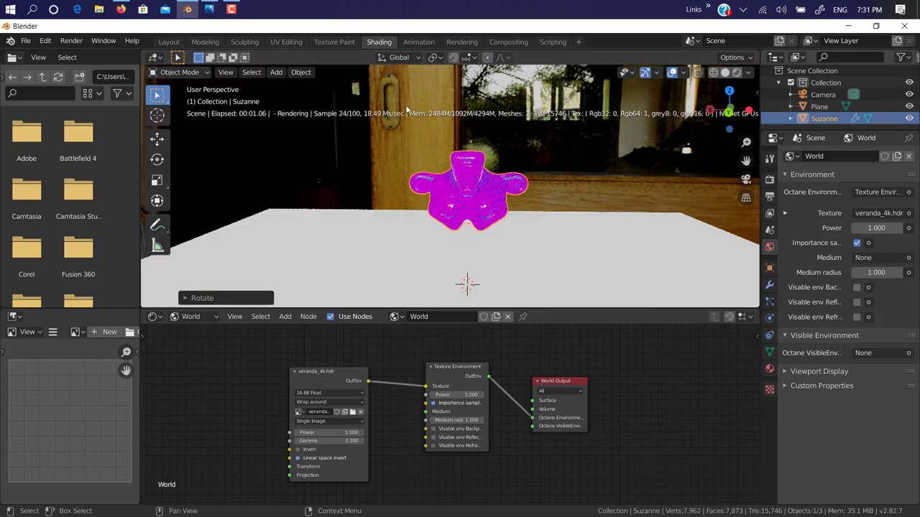
click(899, 29)
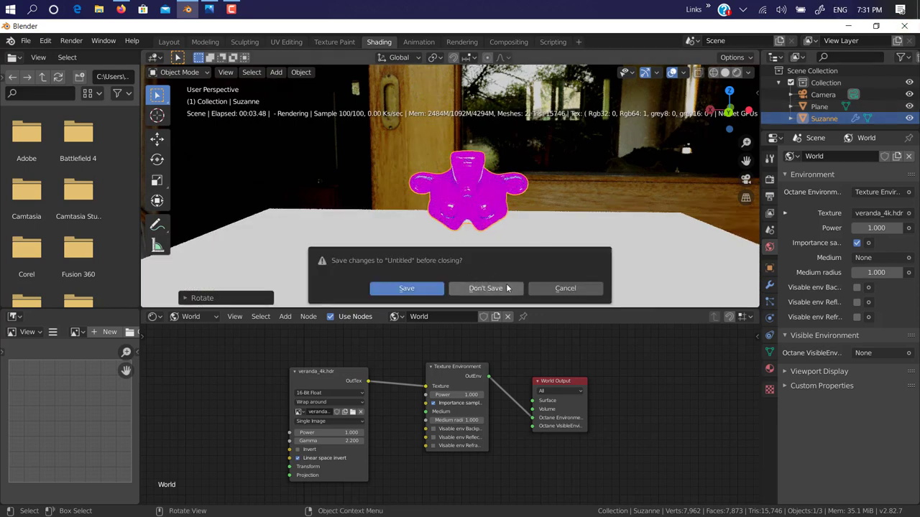
click(488, 288)
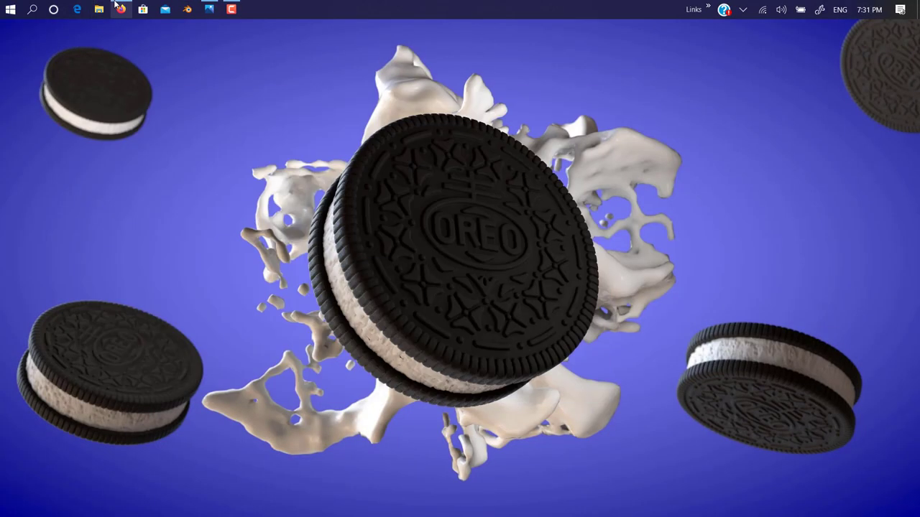
Bring Firefox to the front from the taskbar to show the OTOY Application completed page
mouse_move(115, 3)
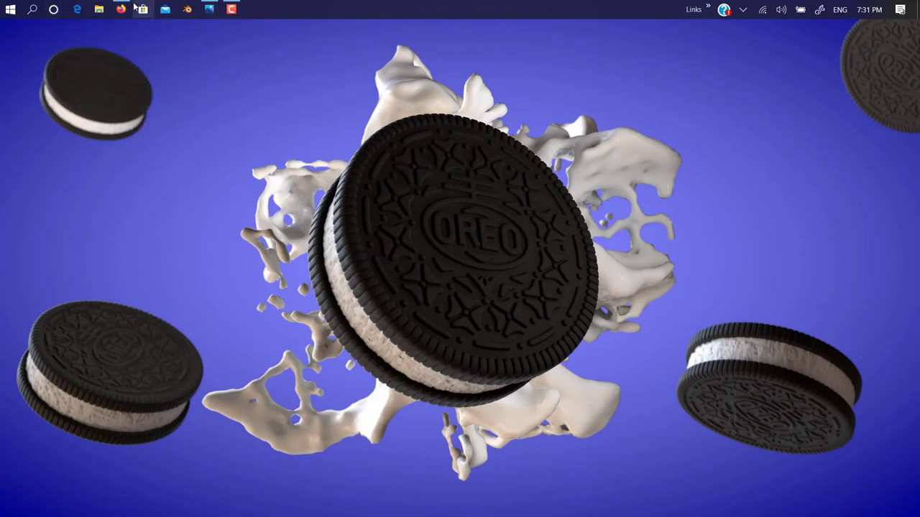
click(122, 9)
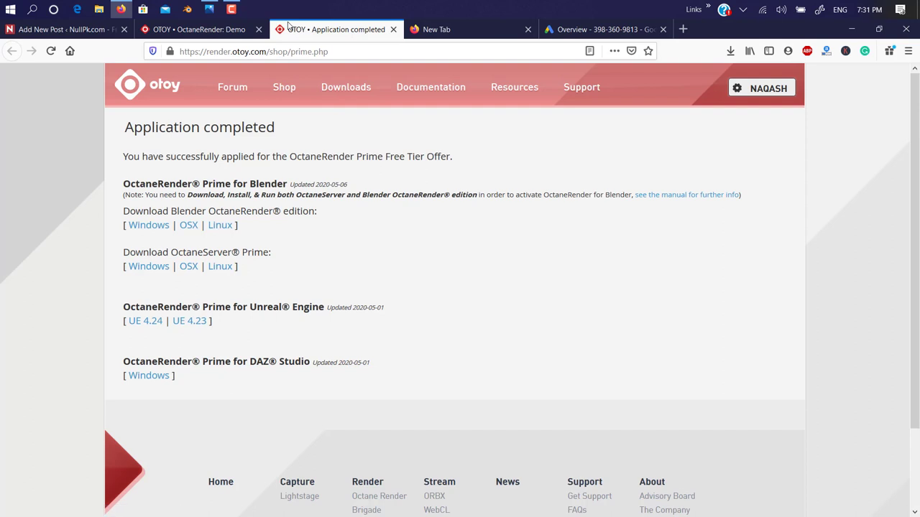